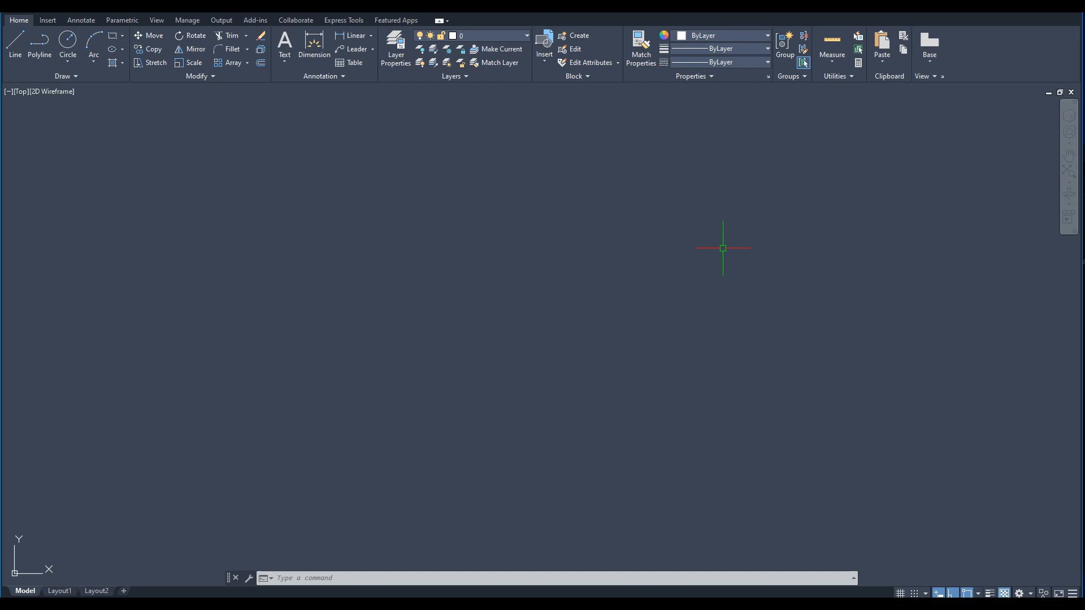
Draw a closed, stepped ten-sided outline with lines, its bottom edge about 41 units and its top edge about 56 units long
text(l)
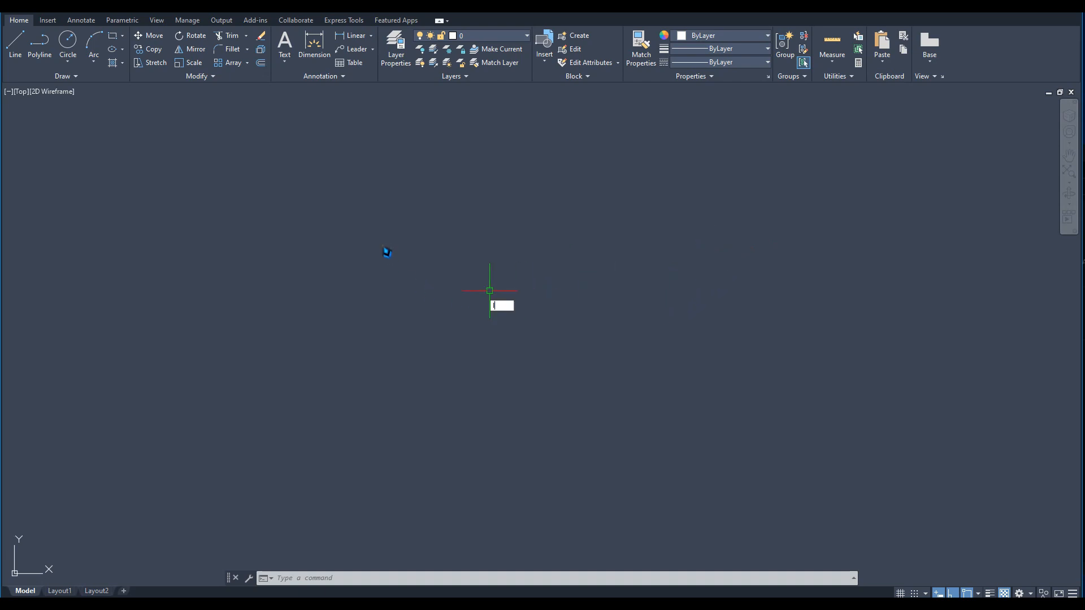
key(Return)
click(382, 238)
click(382, 359)
click(548, 359)
click(548, 309)
click(653, 309)
click(653, 244)
click(745, 244)
click(746, 142)
click(519, 143)
click(519, 241)
text(c)
key(Return)
middle_drag(602, 235, 548, 284)
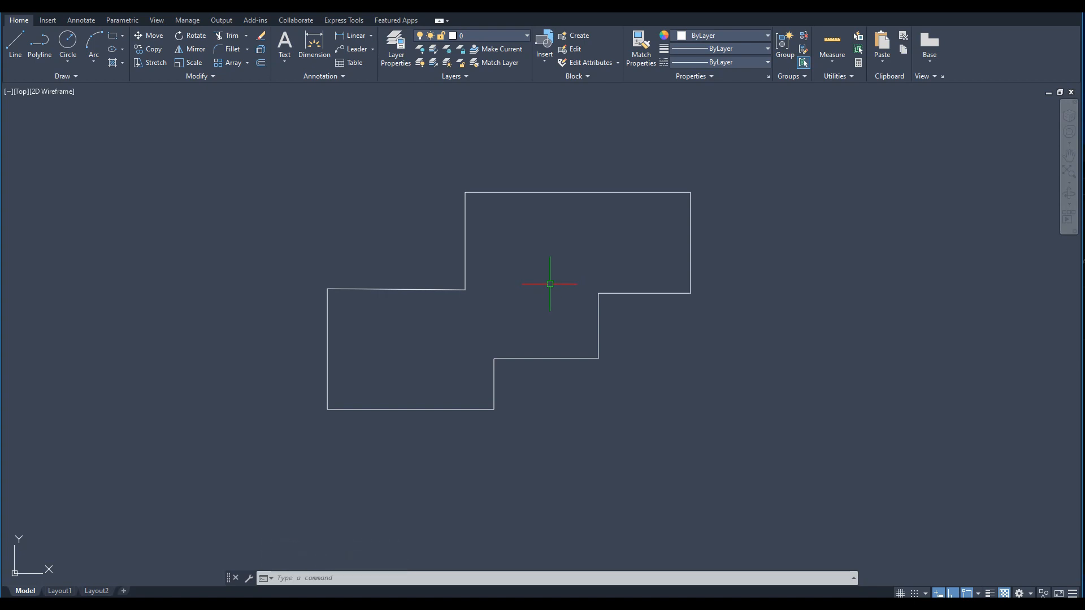
click(832, 61)
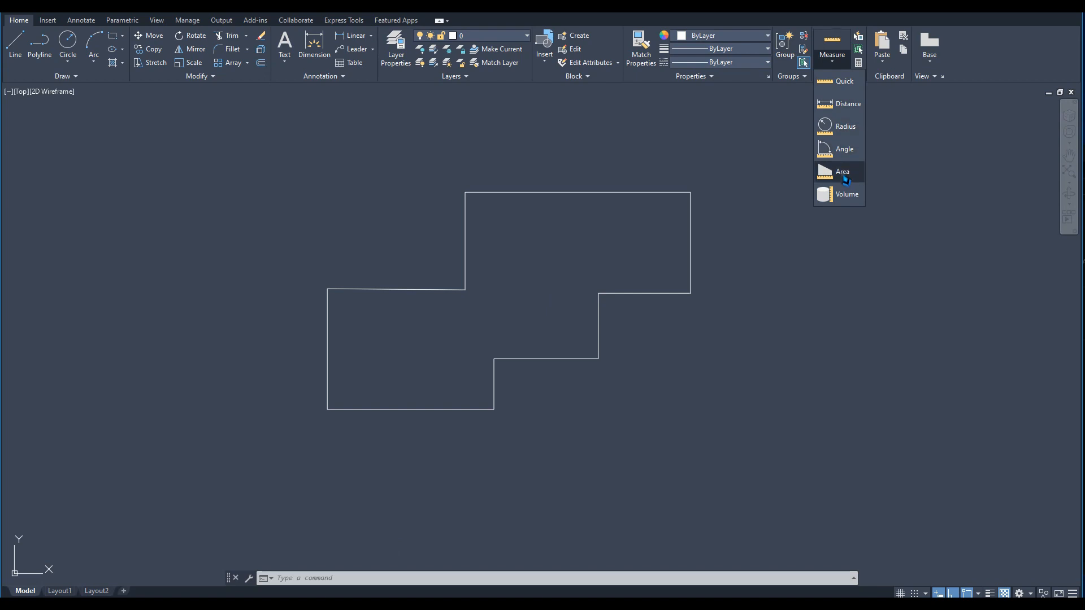
click(749, 182)
text(mea)
key(Return)
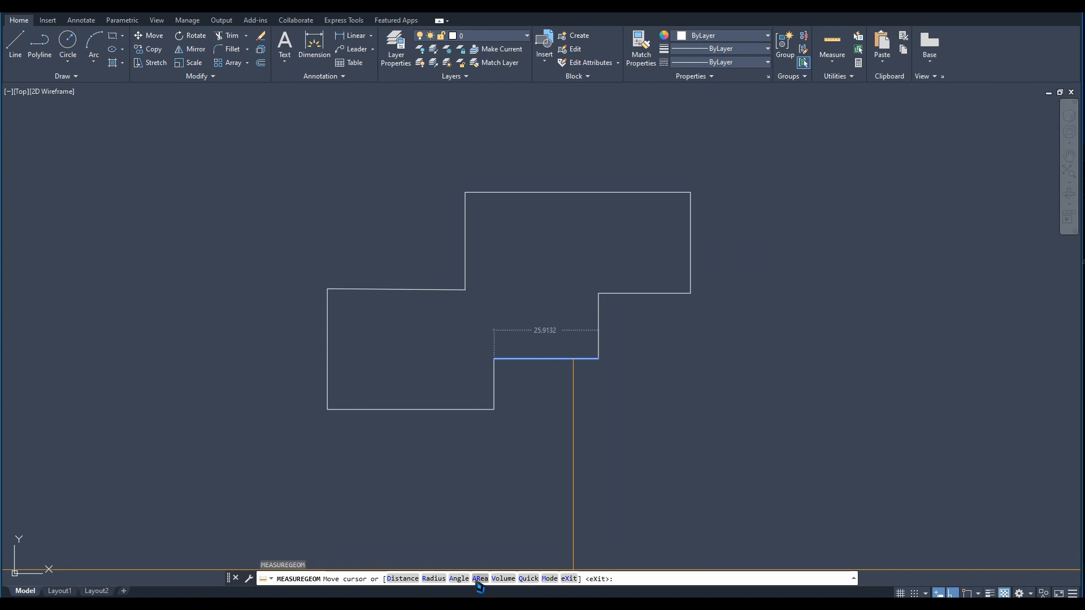
key(Escape)
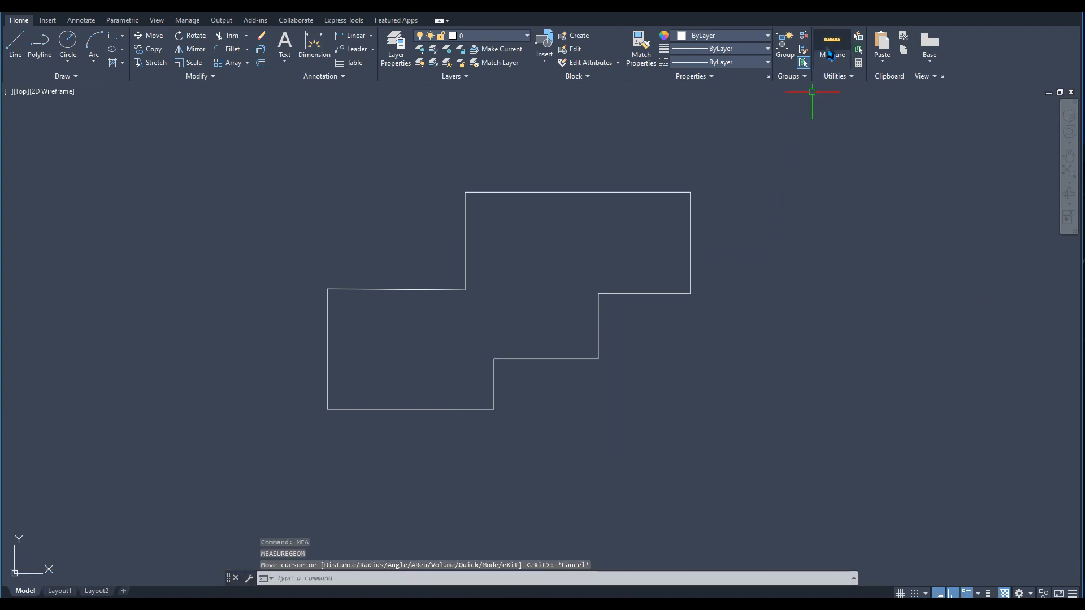
middle_drag(676, 257, 679, 270)
text(AA)
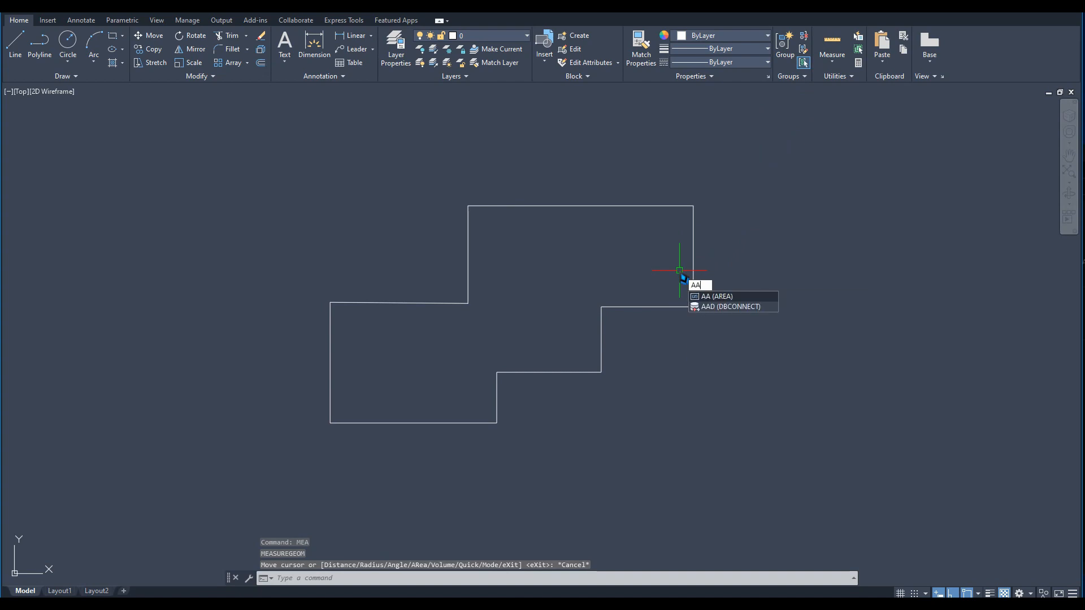
key(Return)
key(Escape)
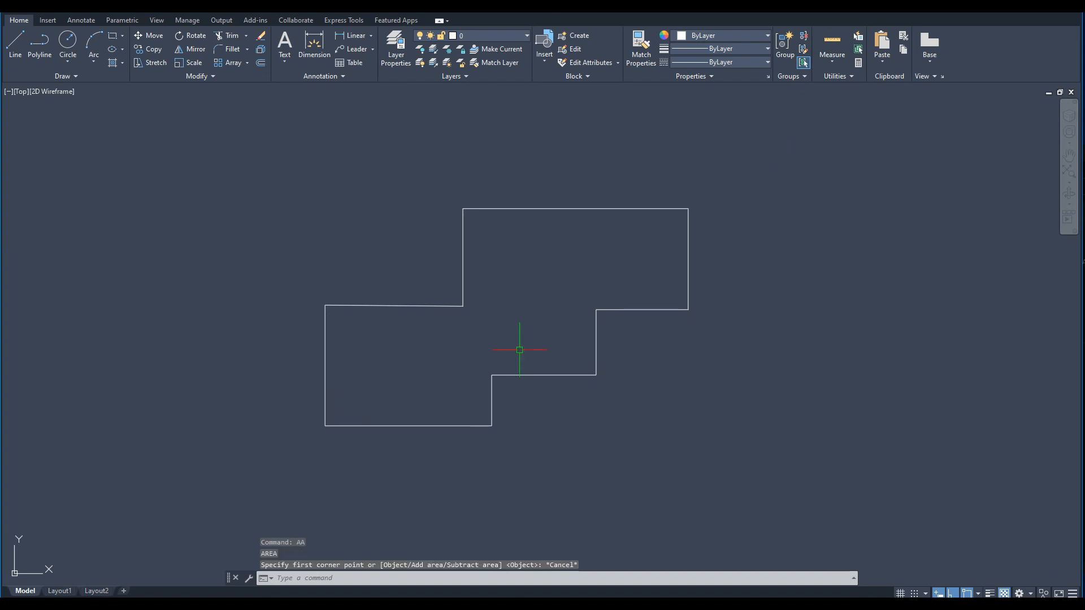
Measure the outline's area with the AREA command by picking all its corners in order from the lower-left corner
text(AA)
key(Return)
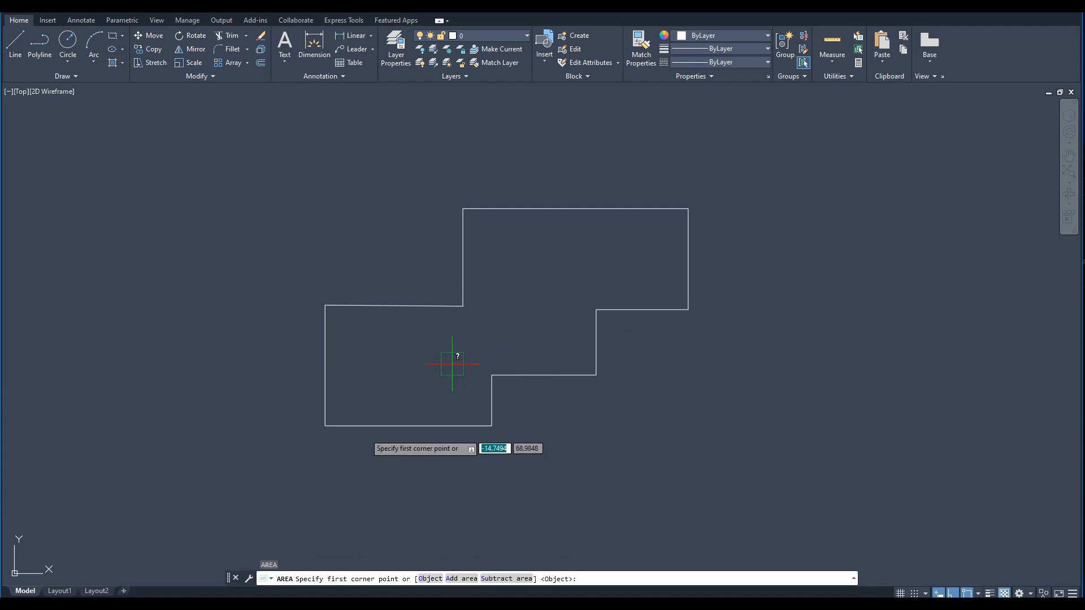
click(324, 425)
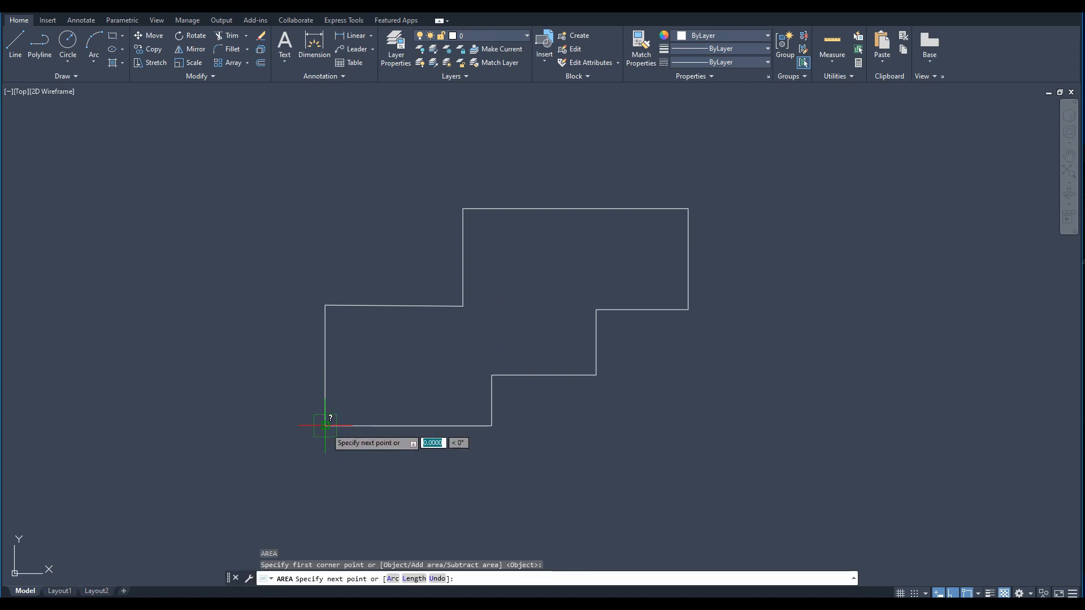
click(492, 425)
click(492, 375)
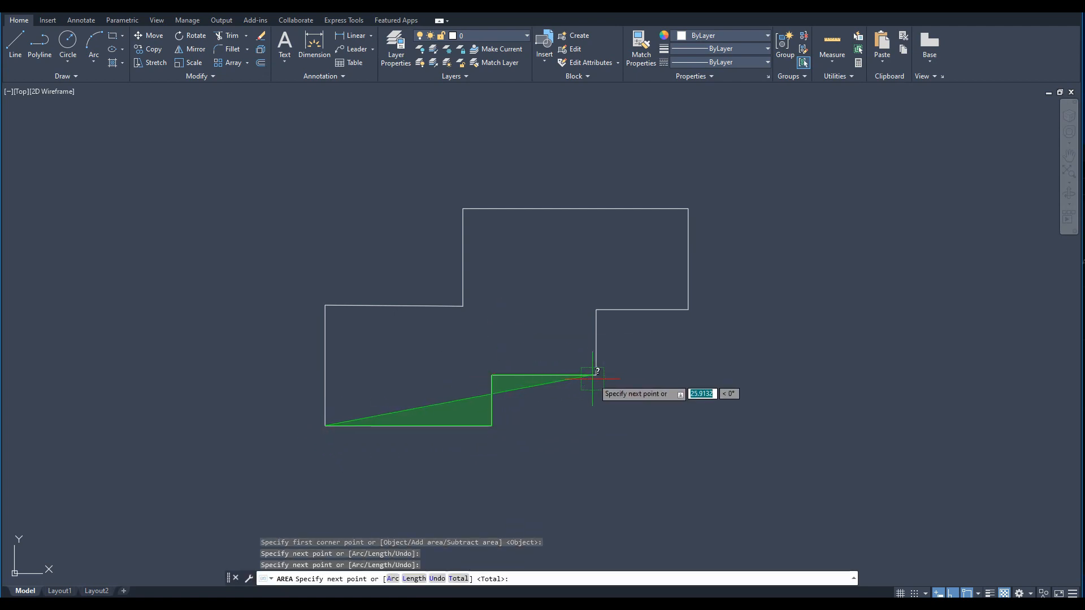
click(596, 374)
click(596, 309)
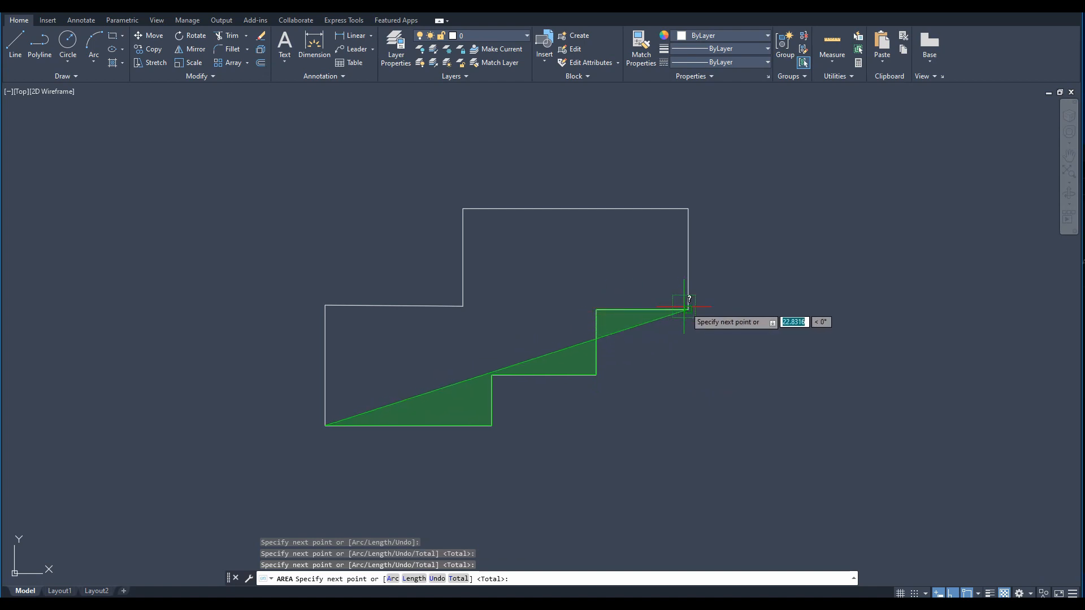
click(688, 209)
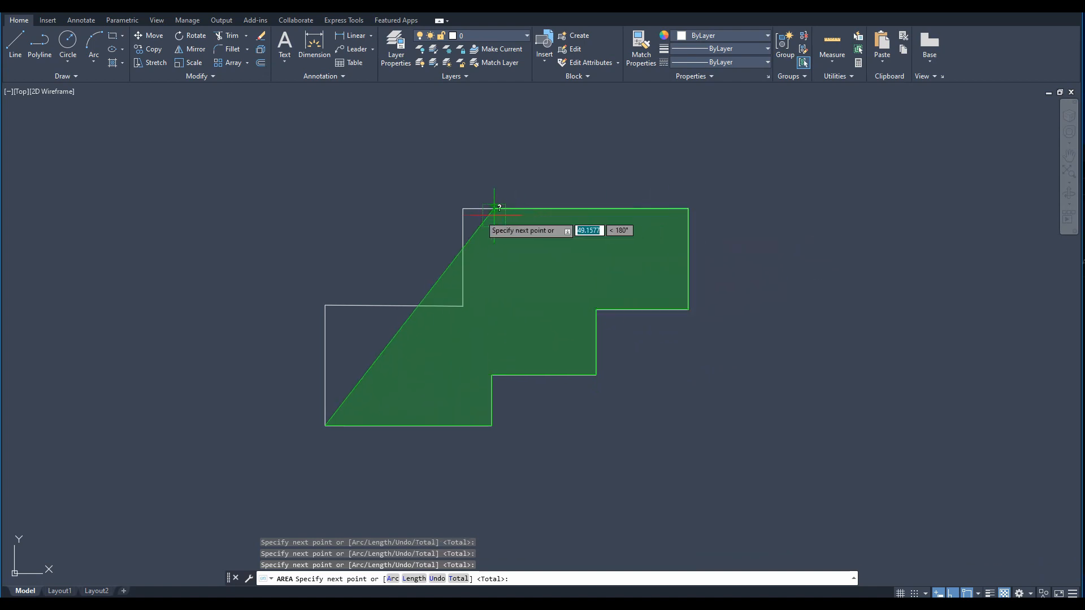
click(462, 209)
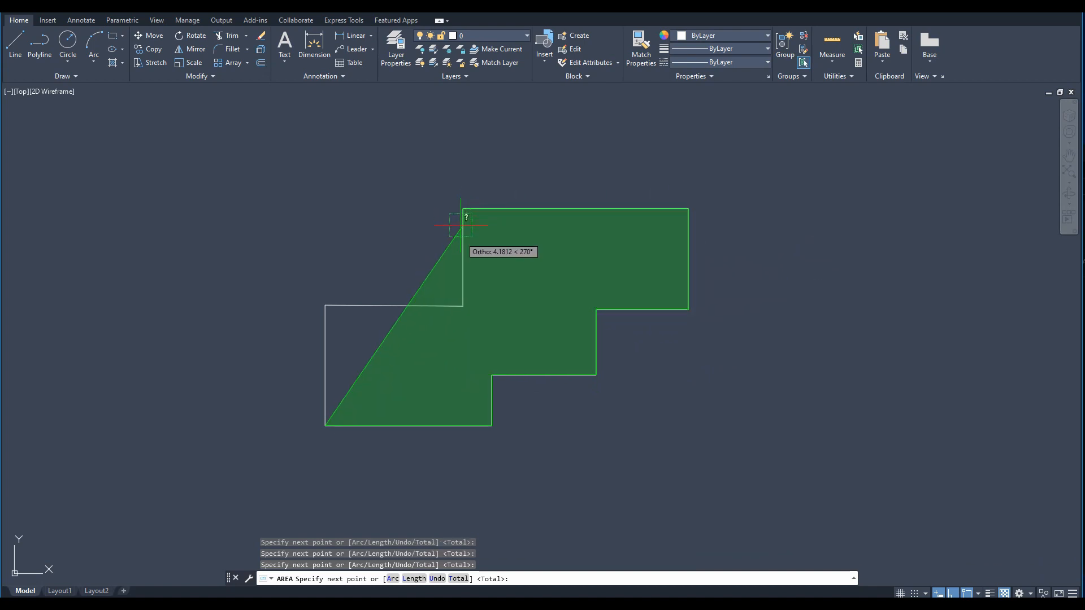
click(463, 306)
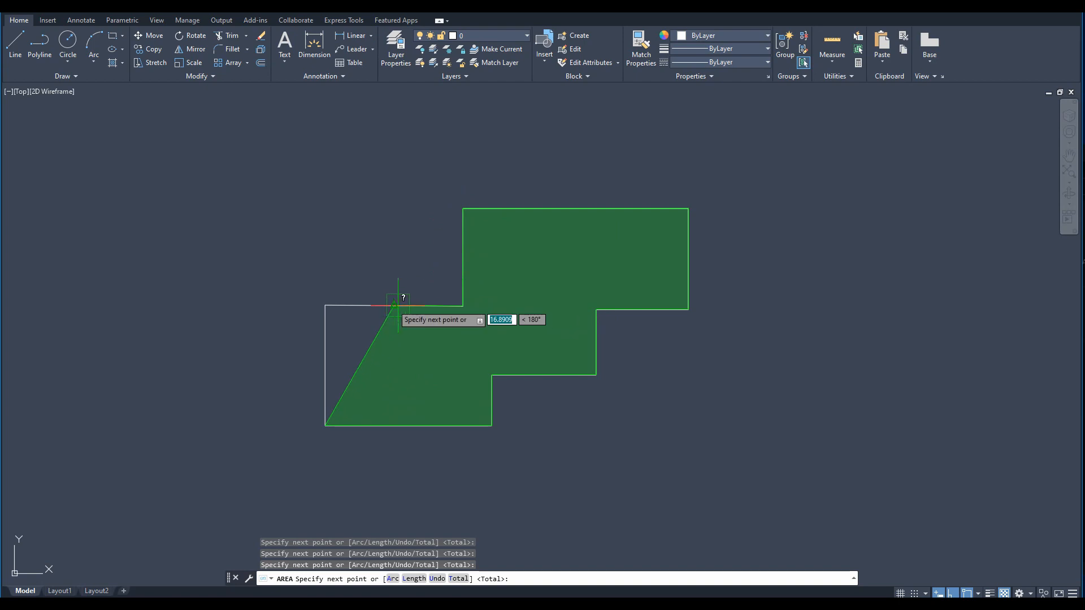
click(325, 305)
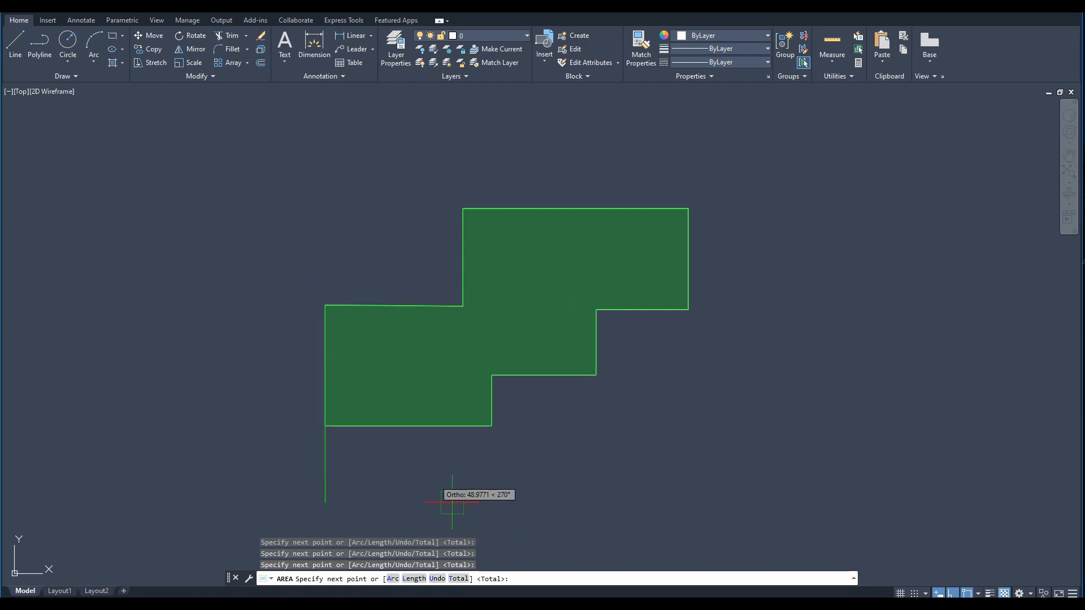
key(Return)
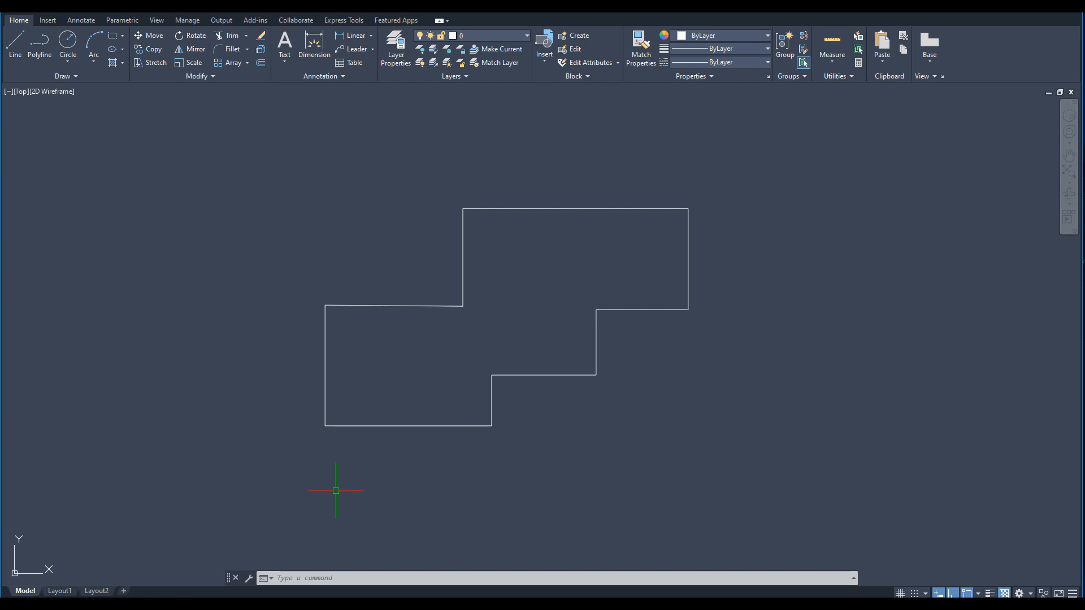
Start a quick measurement of the outline and enlarge the command history to show the area result
key(Return)
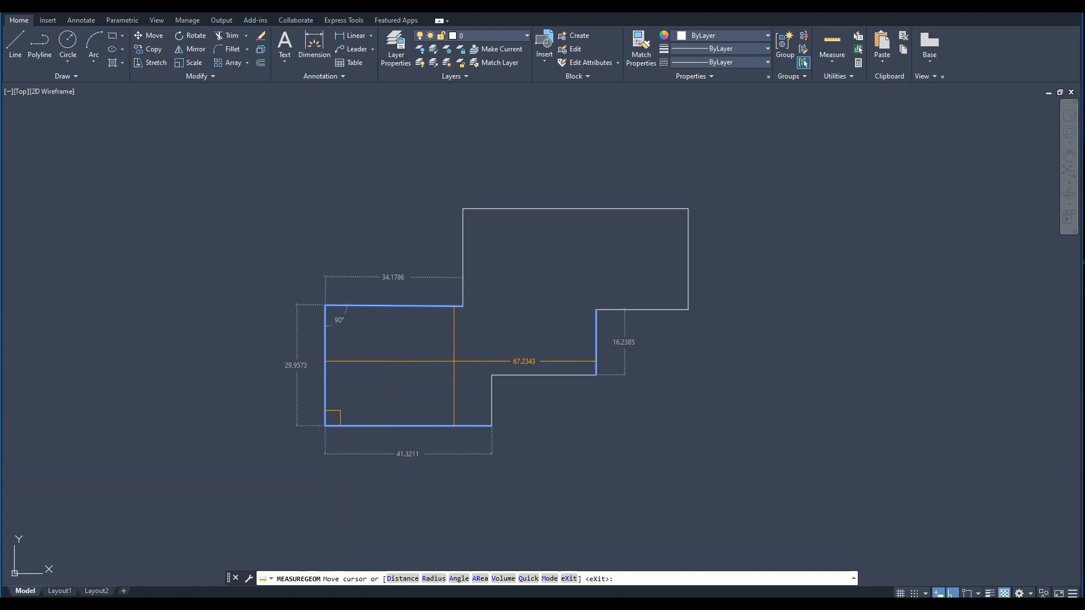
drag(466, 572, 469, 530)
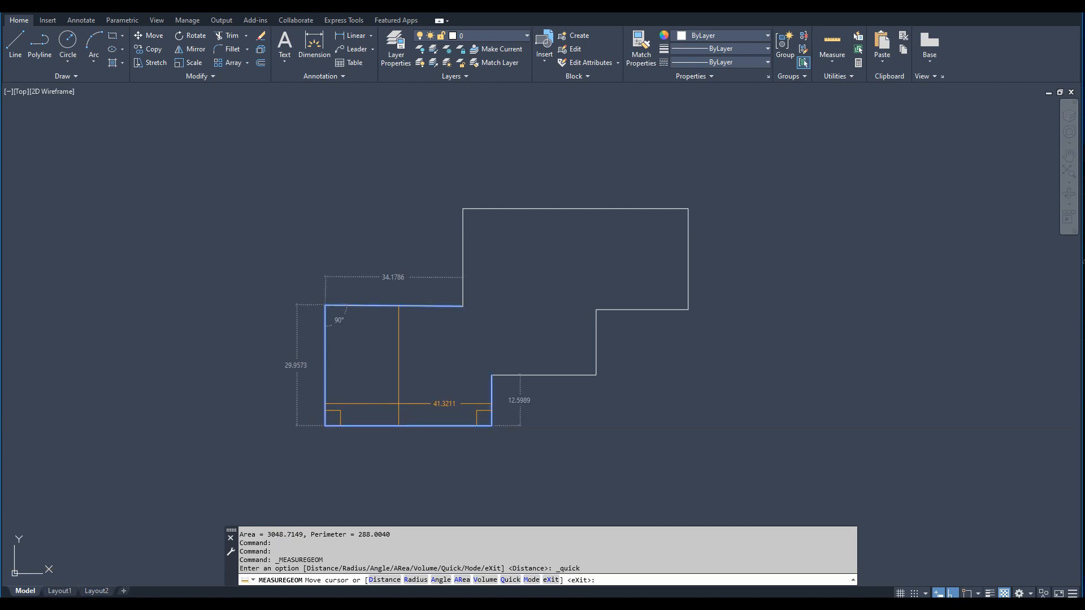
Switch to the Windows Calculator and set it to Area conversion
key(super)
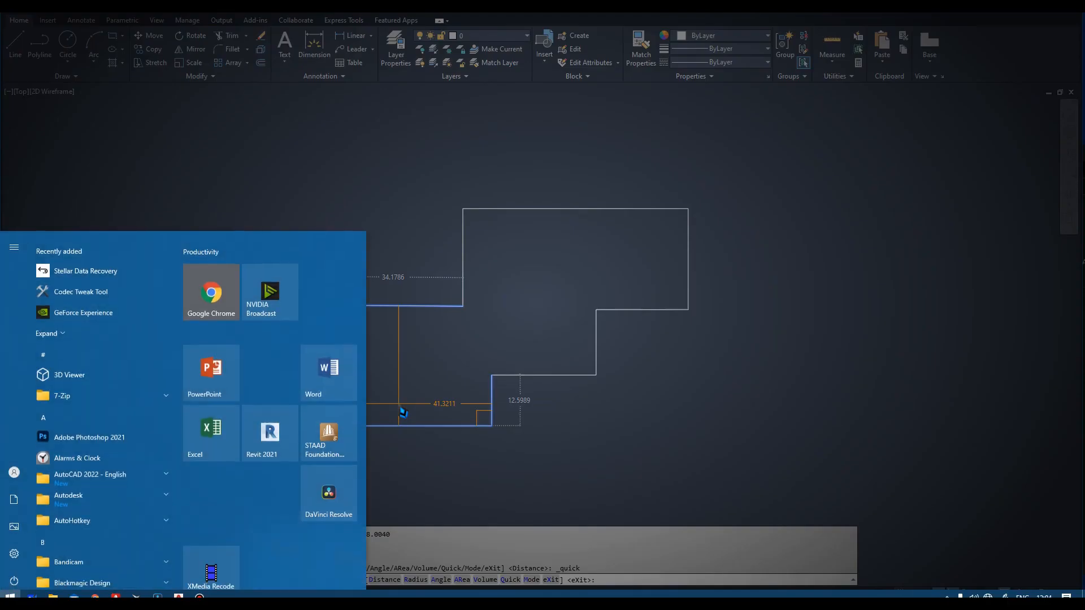
text(cal)
key(Return)
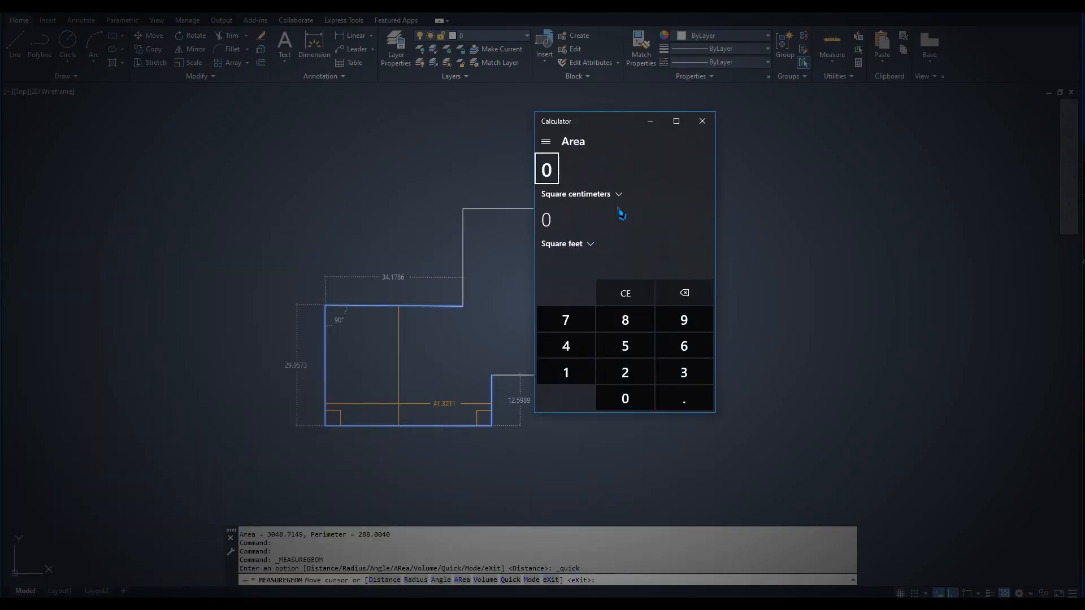
click(546, 142)
scroll(591, 310, down, 4)
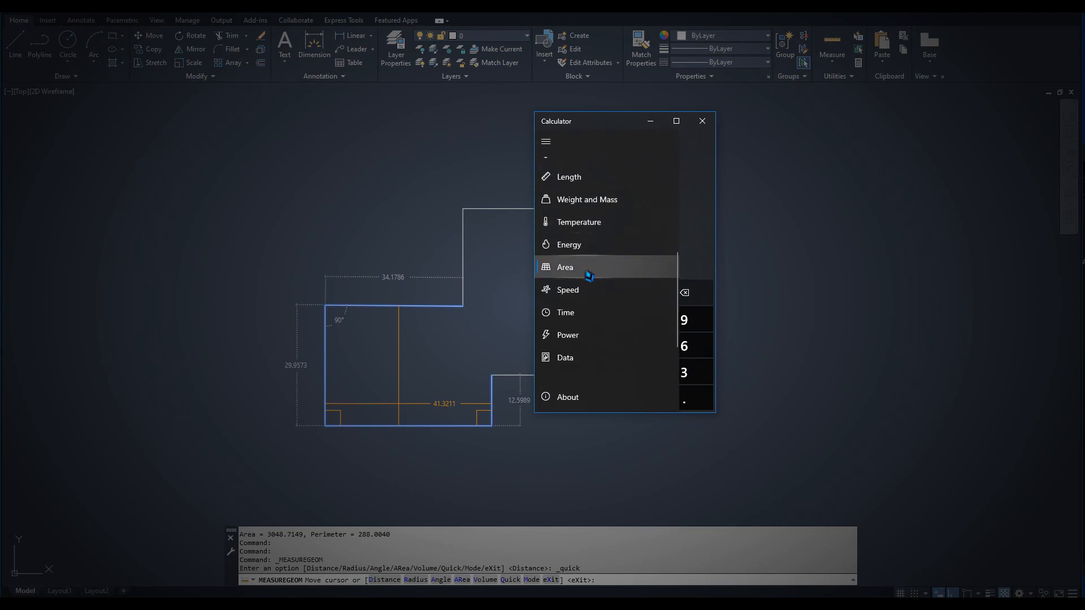
click(585, 276)
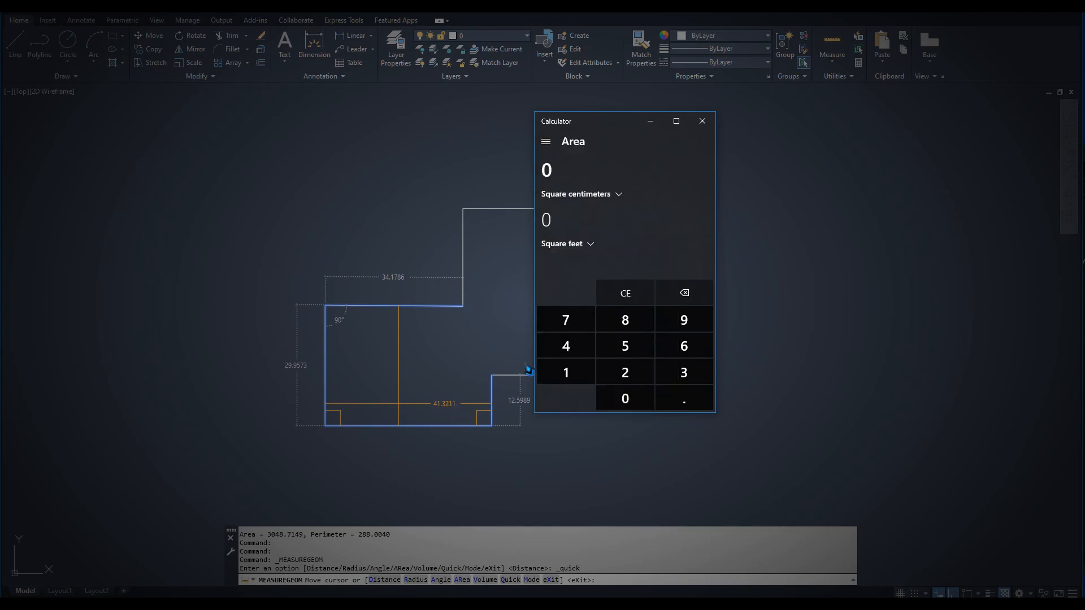
Convert 3,048 square meters to square feet, close the calculator and end the quick measurement
click(618, 195)
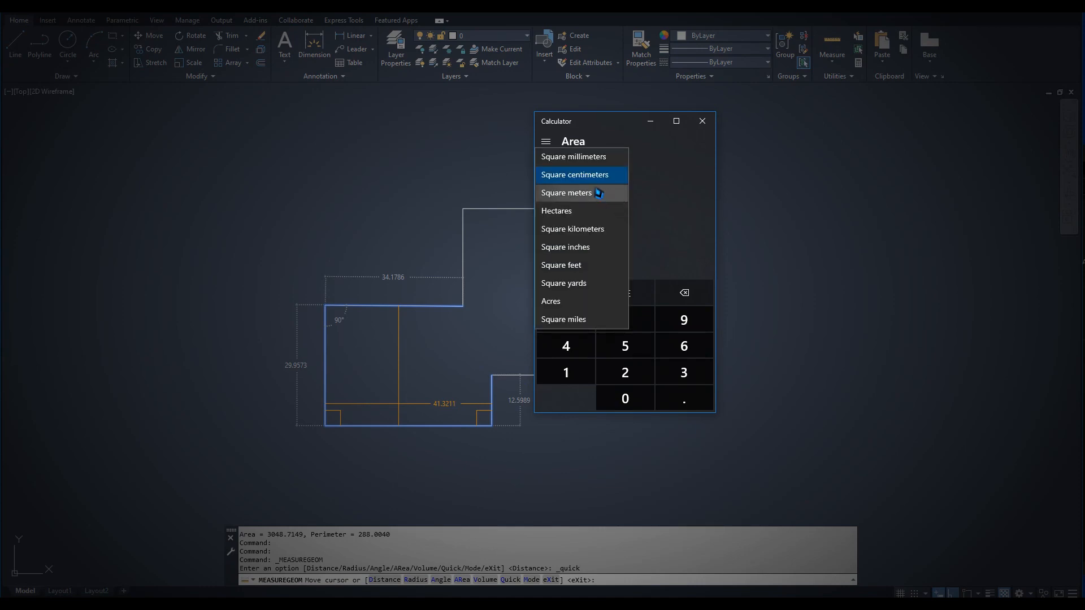
click(569, 196)
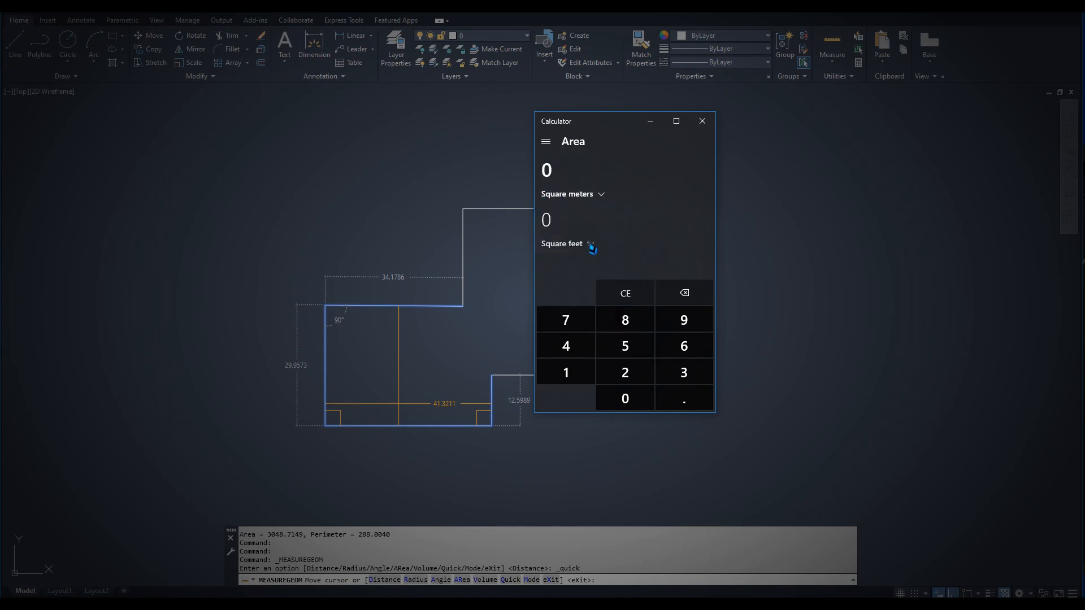
click(591, 247)
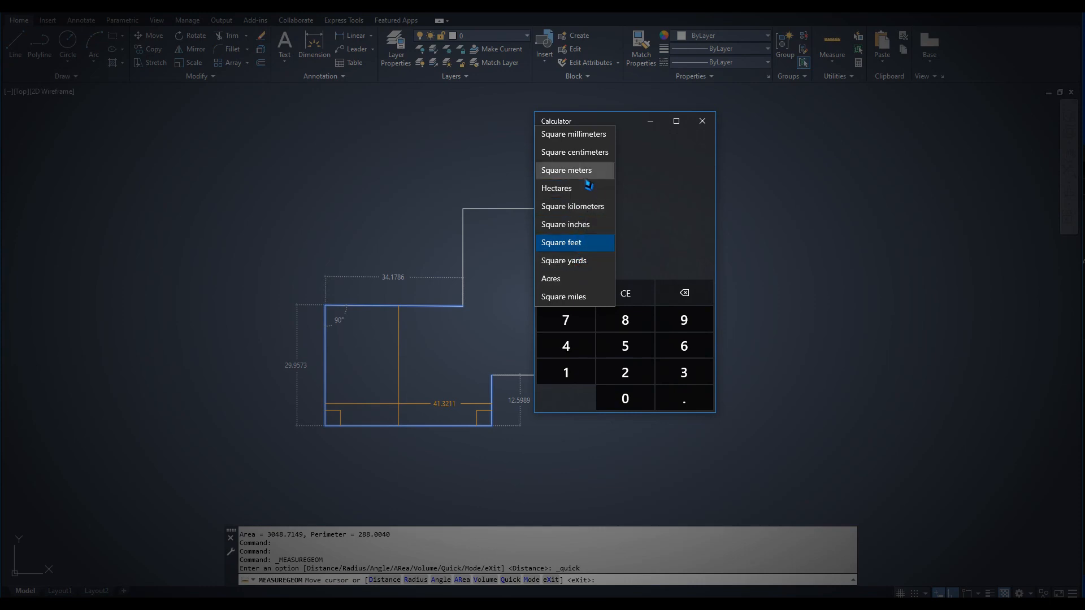
click(585, 243)
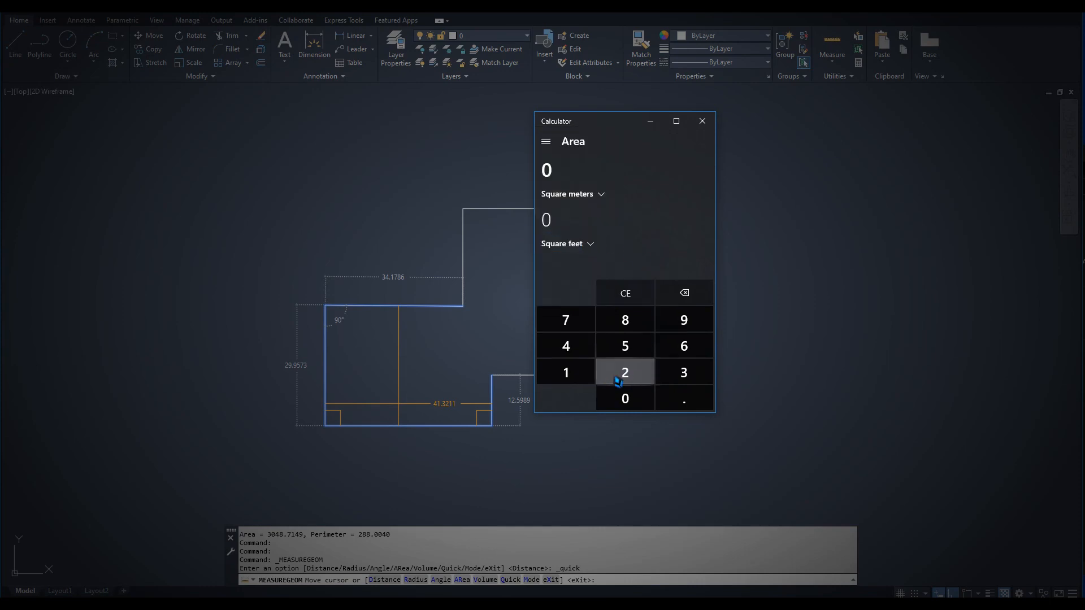
click(692, 374)
click(626, 395)
click(588, 351)
click(630, 323)
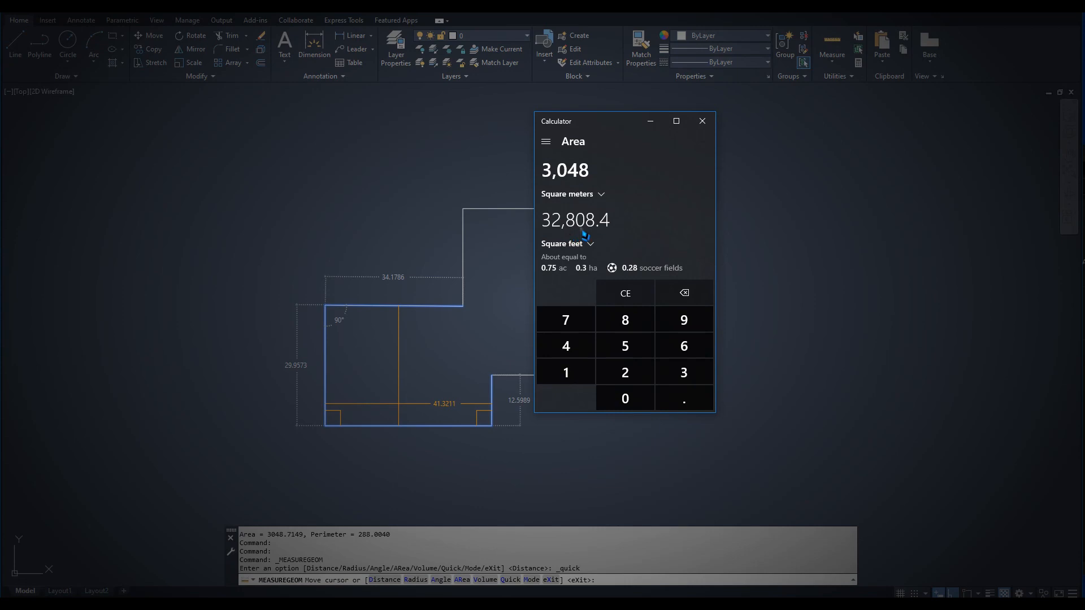
click(702, 121)
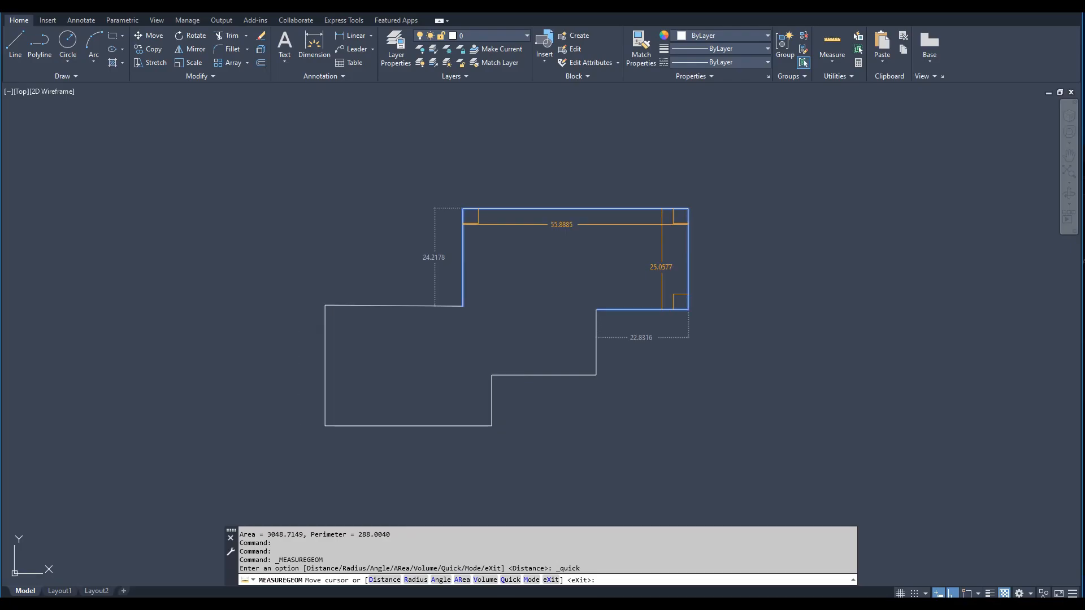
key(Escape)
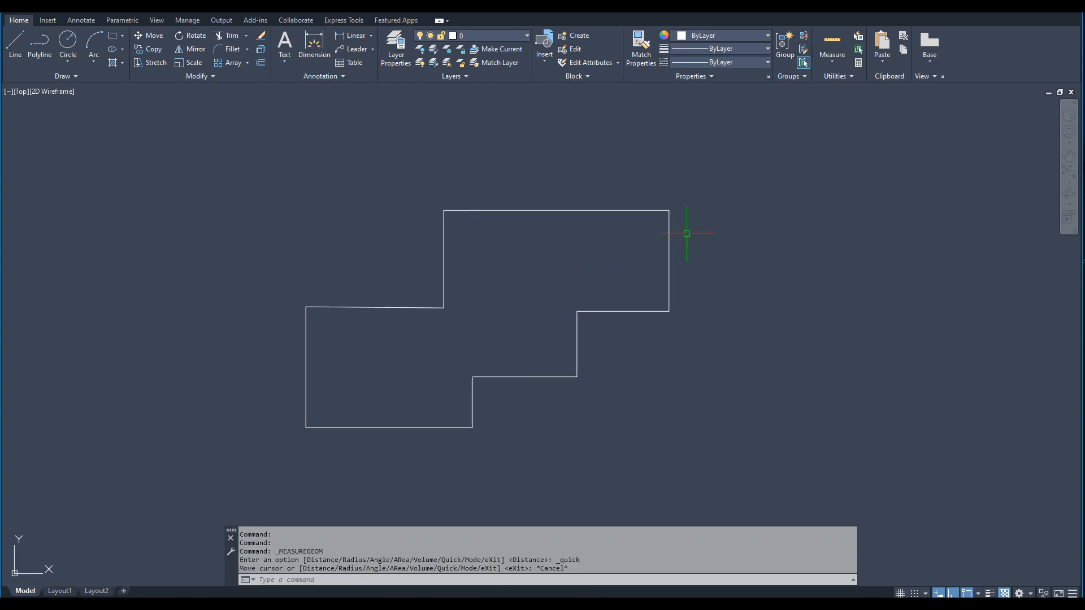
Join all ten lines of the outline into a single polyline and clear the selection
click(746, 164)
click(255, 458)
middle_drag(434, 284, 437, 284)
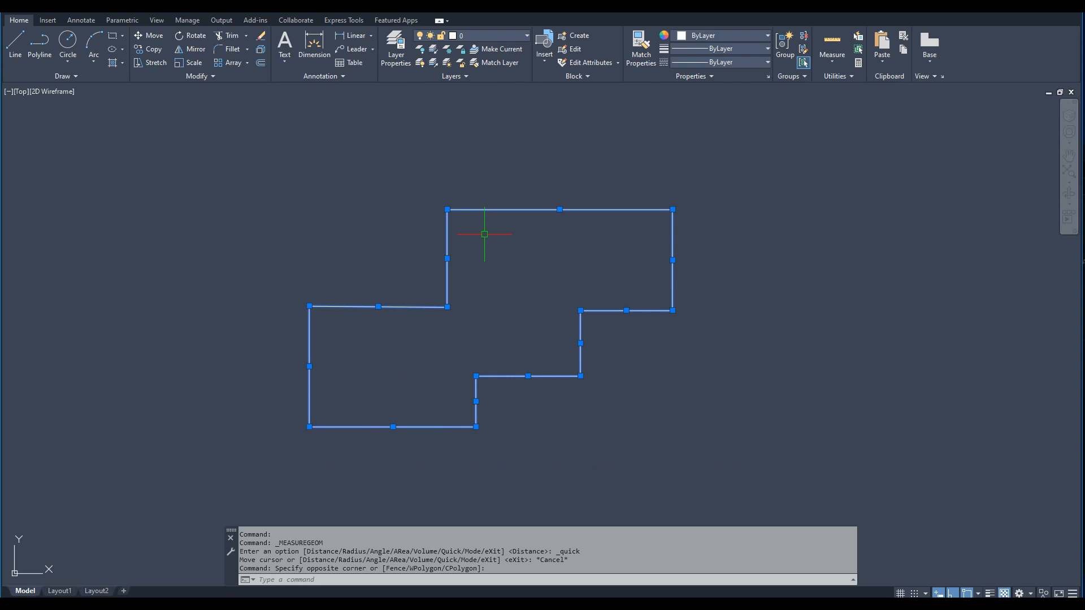
text(j)
key(Return)
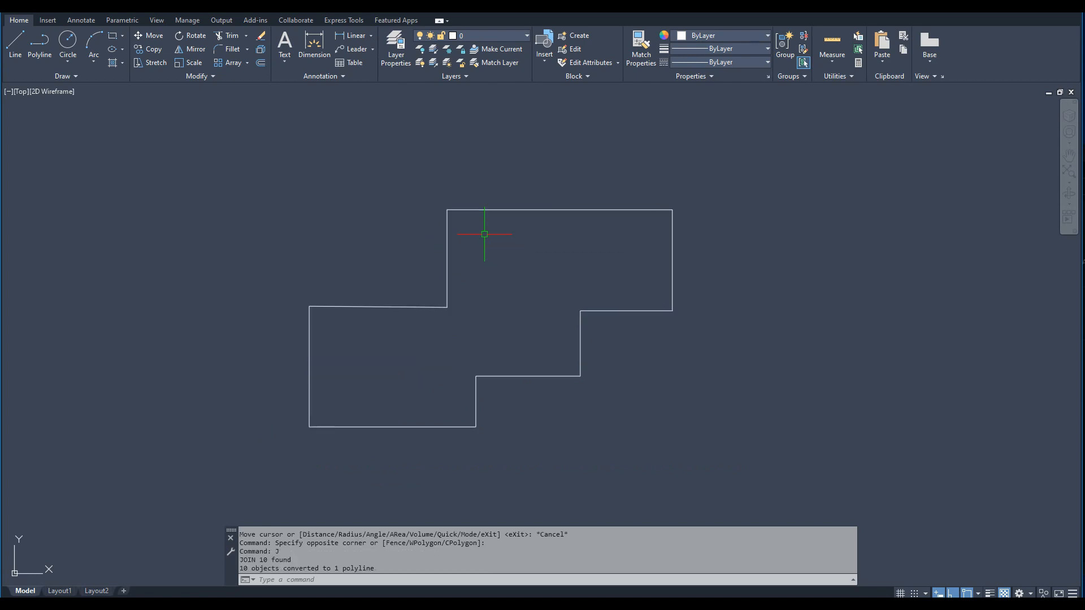
click(462, 237)
click(428, 252)
middle_drag(506, 241, 511, 240)
key(Escape)
key(Escape)
key(Escape)
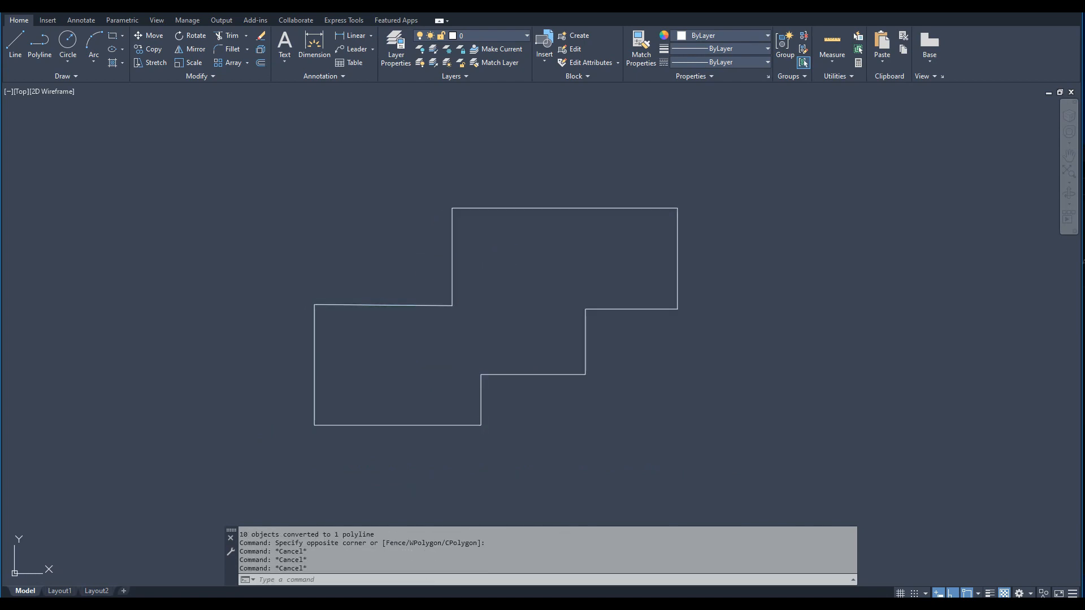
Measure the joined outline's area using the AREA command's Object option
text(aa)
key(Return)
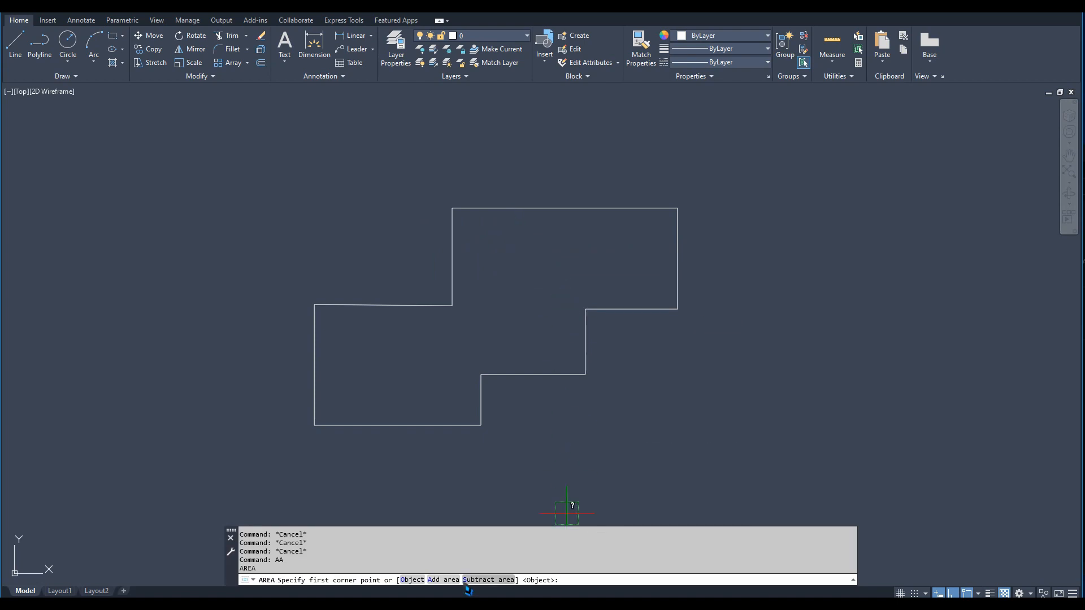
click(412, 580)
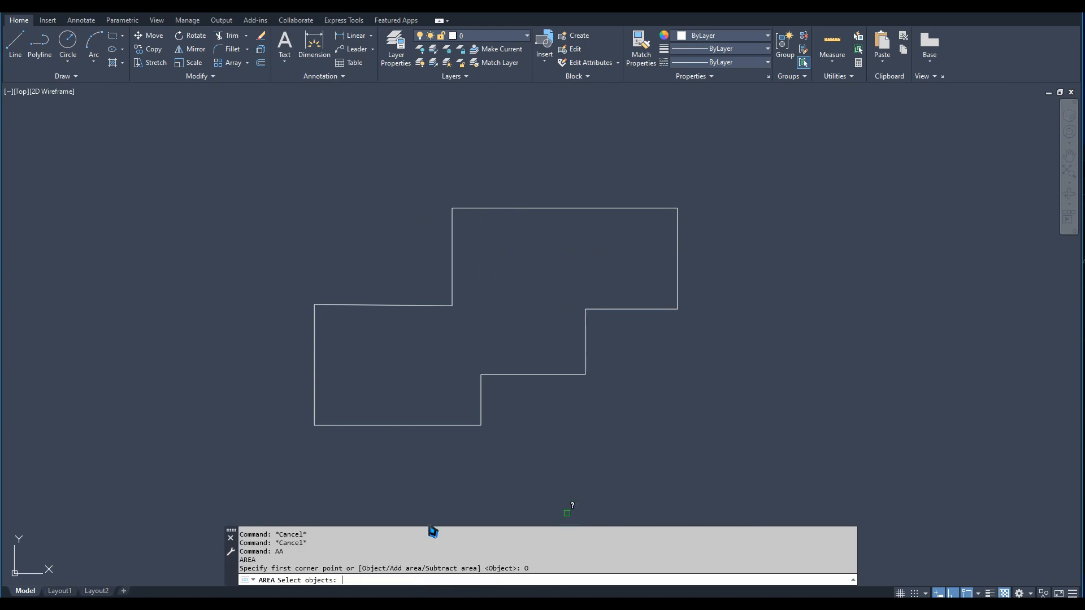
click(436, 424)
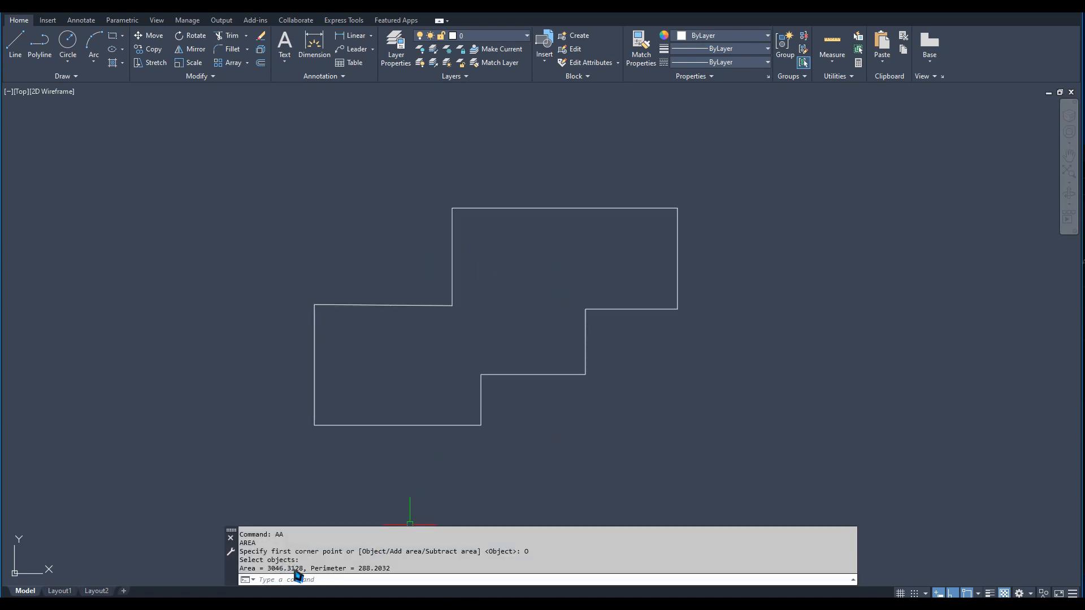
Draw two circles inside the outline, about 45 units around in its lower-left part and about 37 units around in its upper-right part
key(Escape)
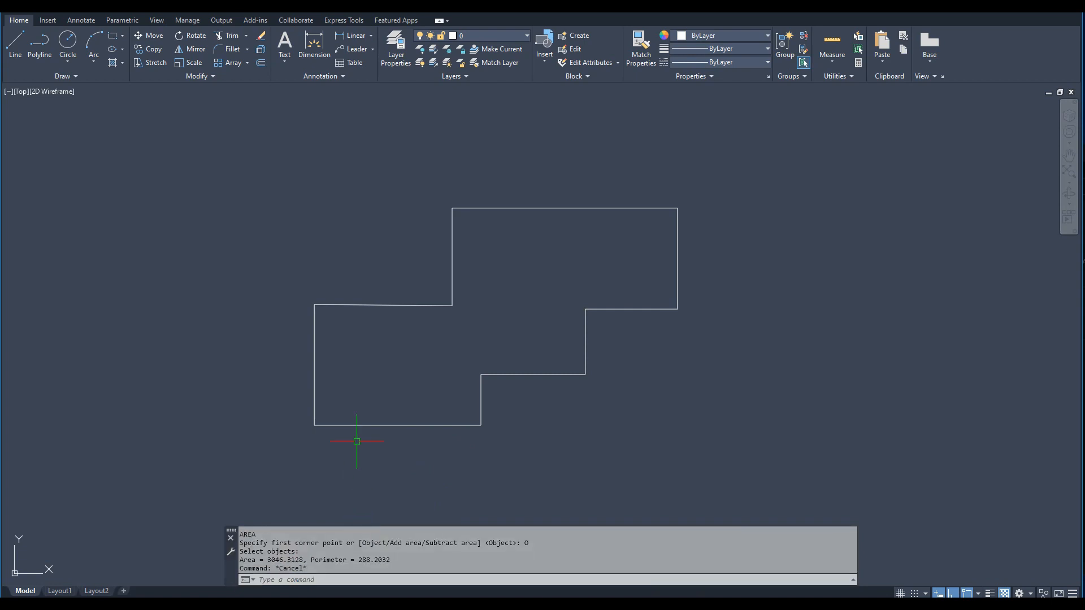
text(c)
key(Return)
click(394, 388)
click(395, 418)
key(Return)
click(617, 266)
click(617, 290)
key(Escape)
Look up the outline's previously measured area in the command history
scroll(288, 552, up, 3)
drag(267, 546, 305, 554)
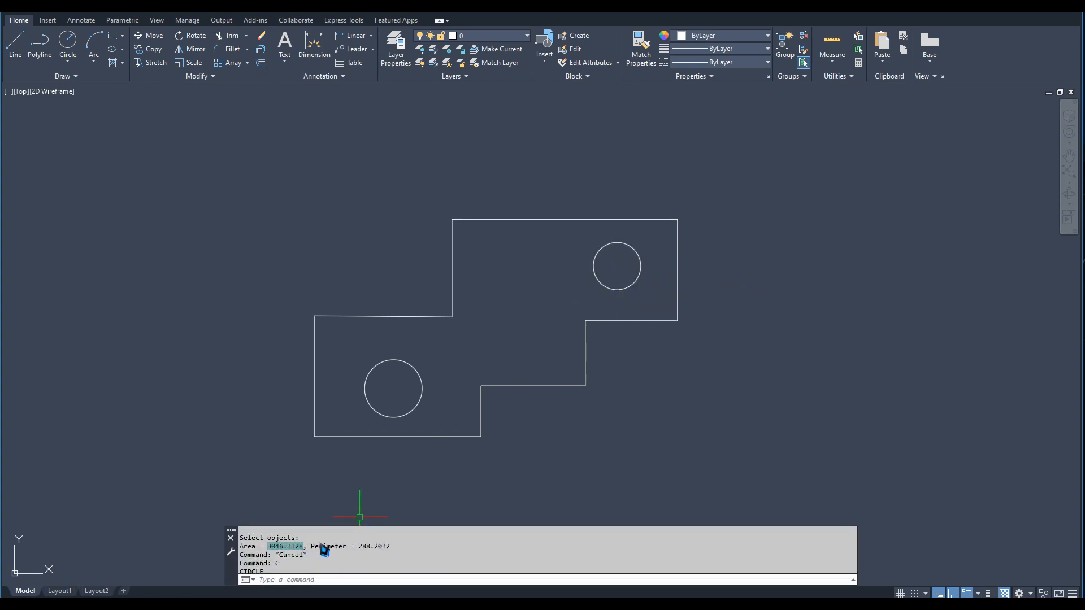
middle_drag(448, 436, 448, 436)
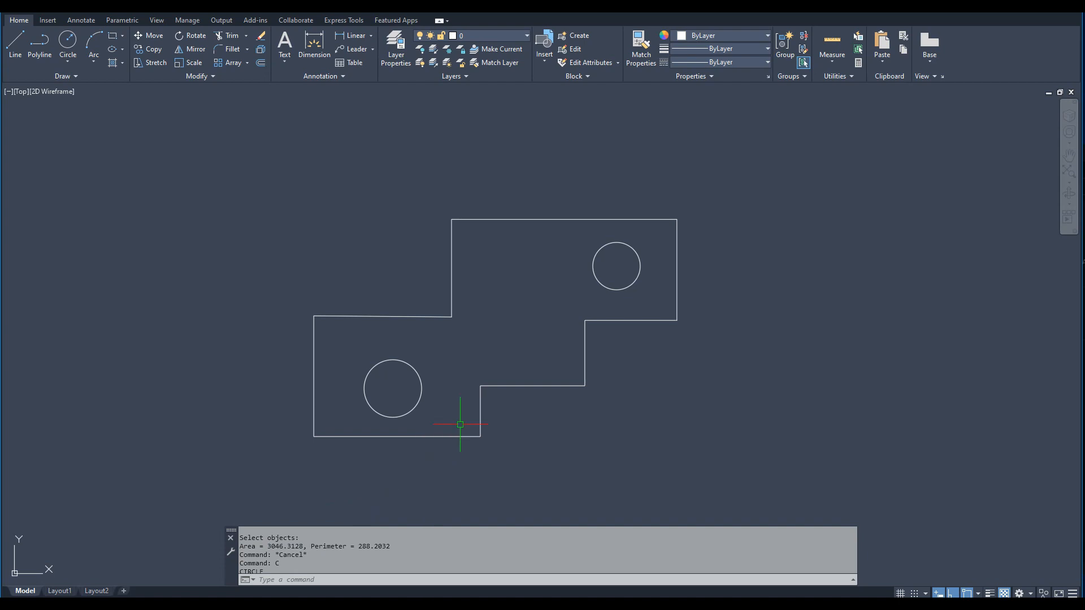
Hatch the region inside the outline, leaving both circles unfilled
text(H)
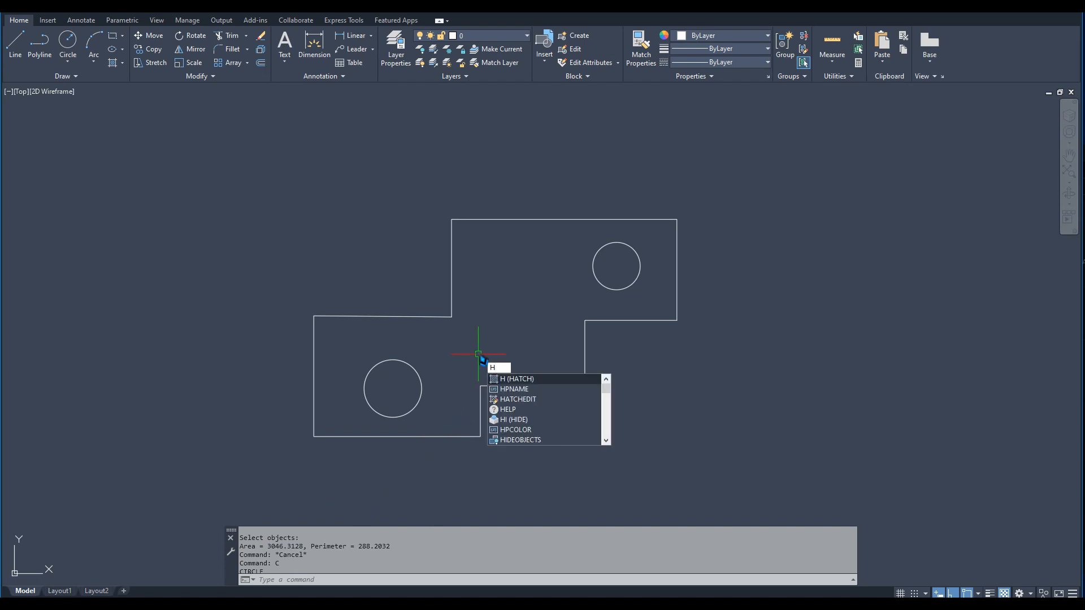
key(Return)
click(478, 354)
key(Return)
key(Return)
key(Escape)
List the hatch's properties and read its area
click(521, 330)
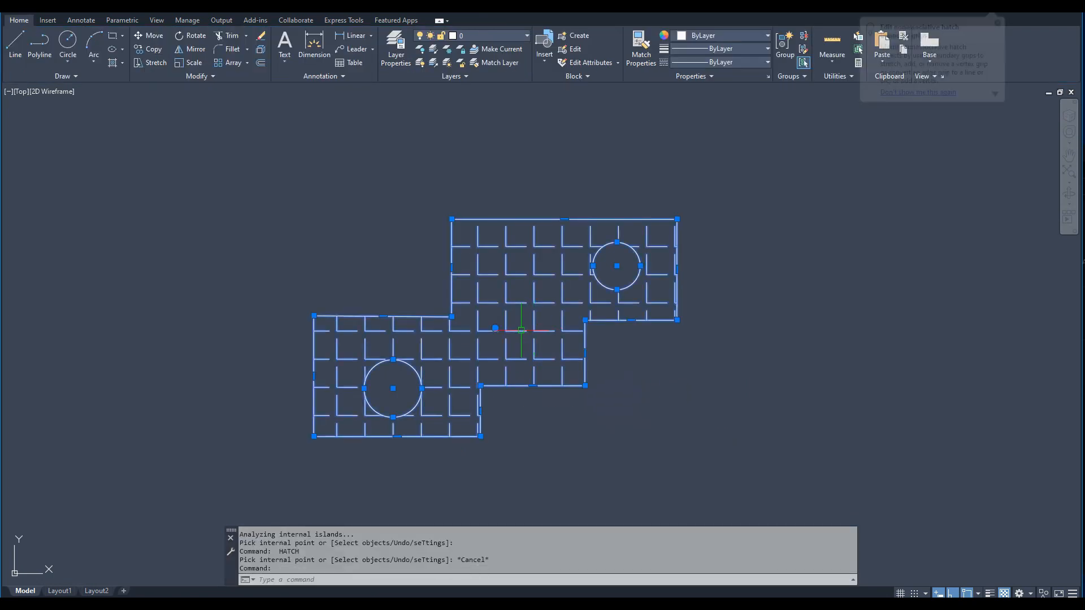
text(LI)
key(Return)
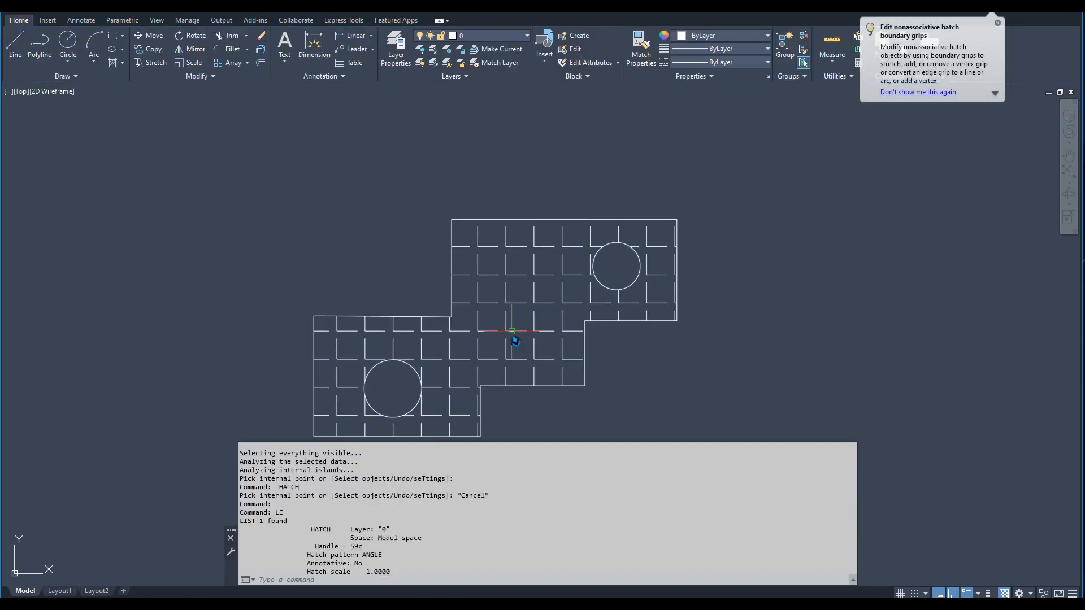
drag(383, 560, 351, 563)
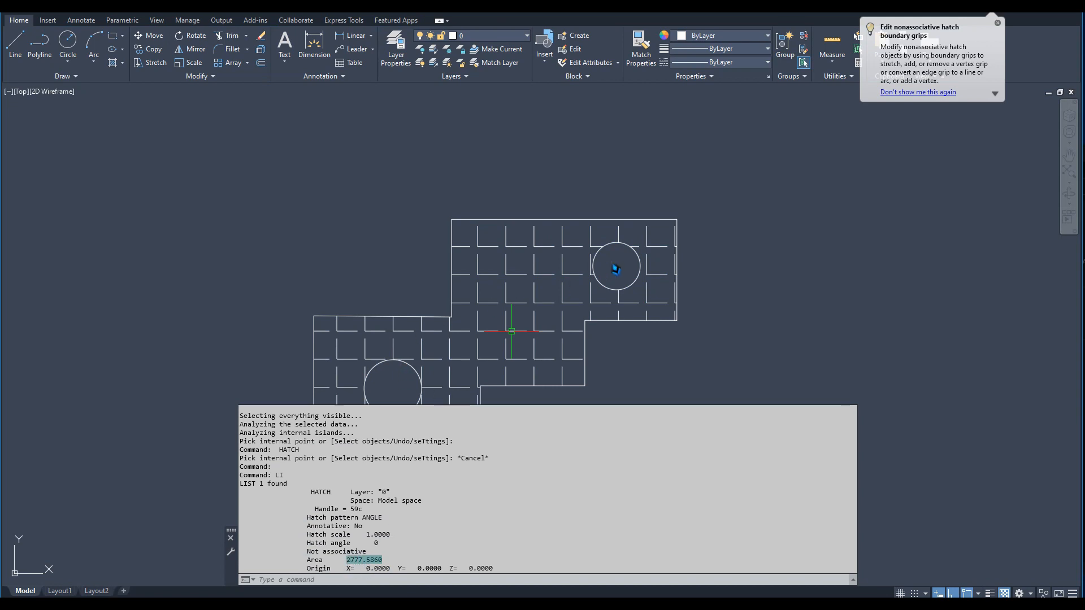
key(Escape)
key(Escape)
Delete the hatch from the outline
click(528, 296)
click(504, 314)
key(Delete)
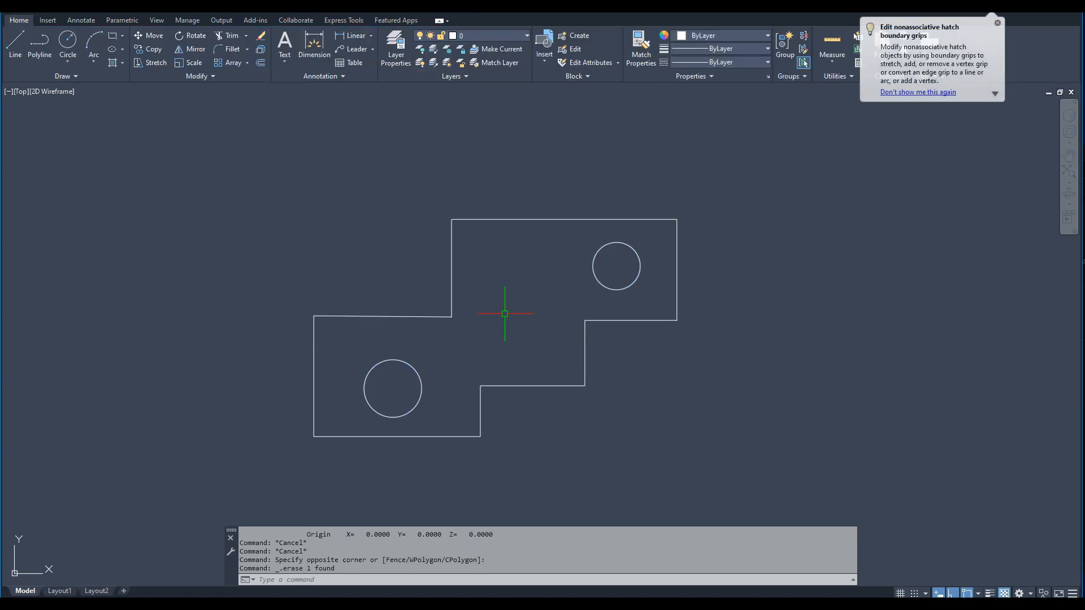
Start an AREA measurement and subtract both circles using the Subtract area and Object options
text(aa)
key(Return)
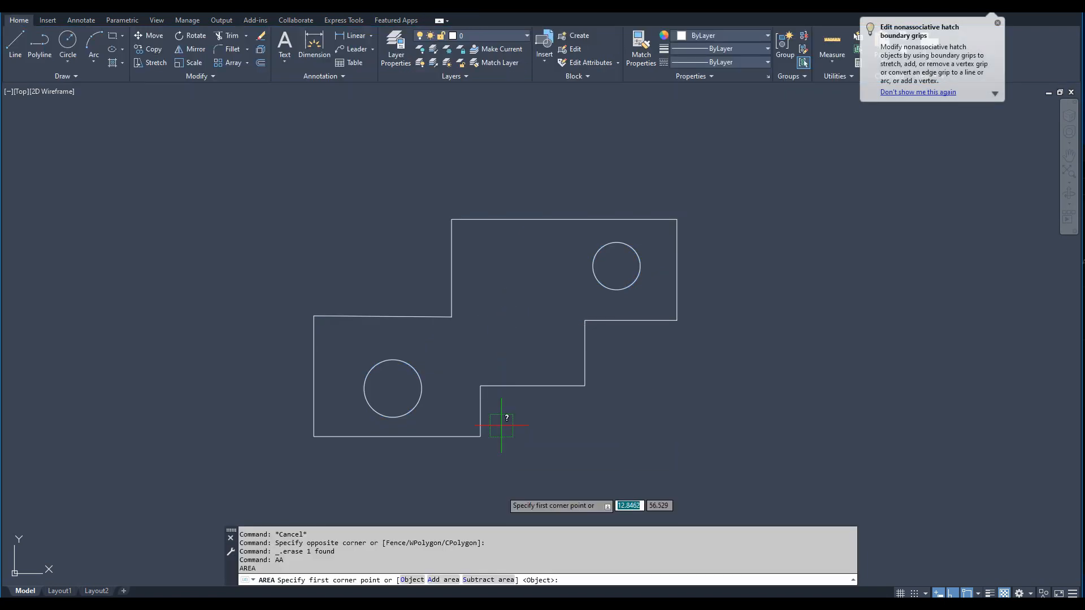
click(489, 581)
click(412, 580)
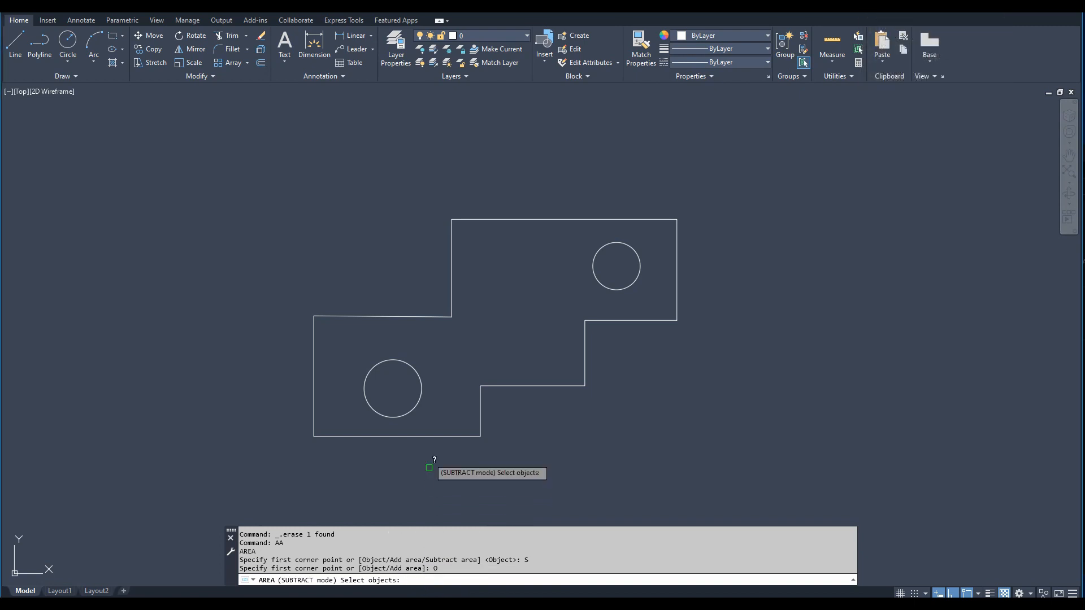
click(421, 389)
click(613, 289)
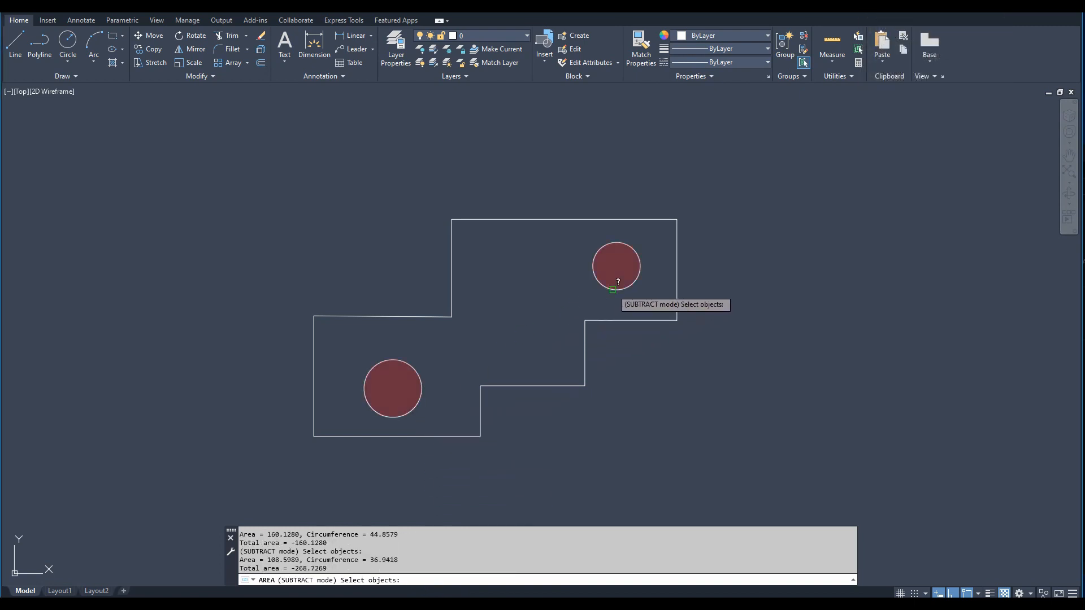
key(Return)
Add the outer outline to the running area total using the Add area and Object options
click(444, 580)
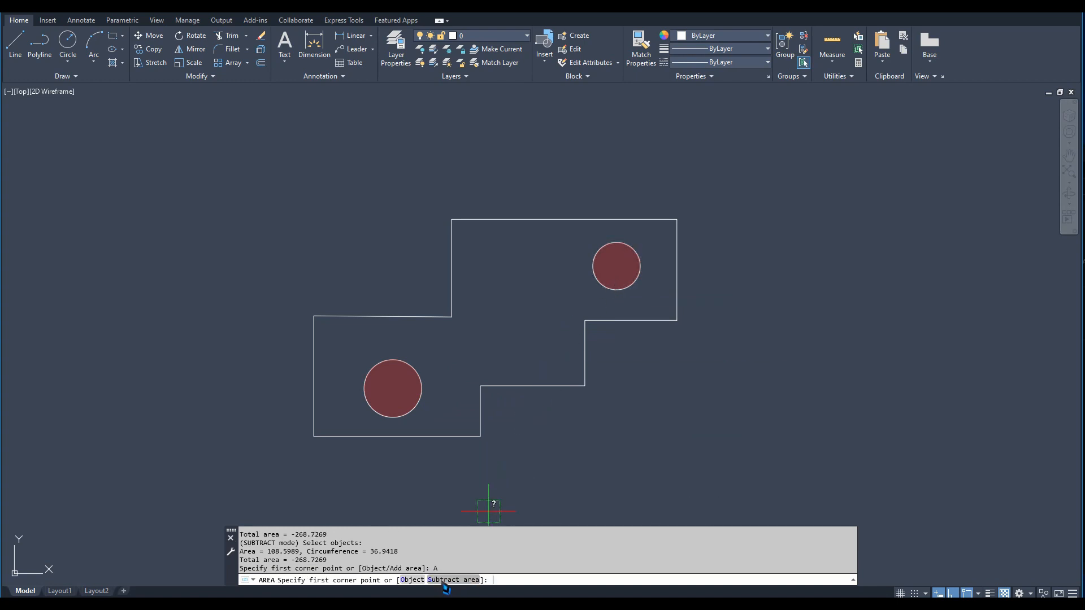
click(412, 580)
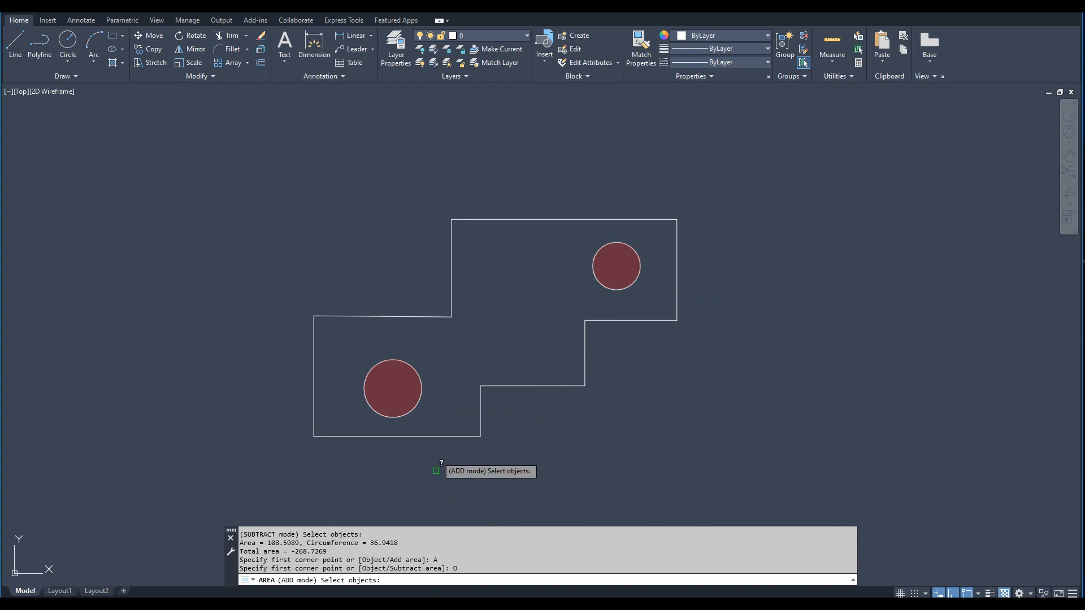
click(447, 434)
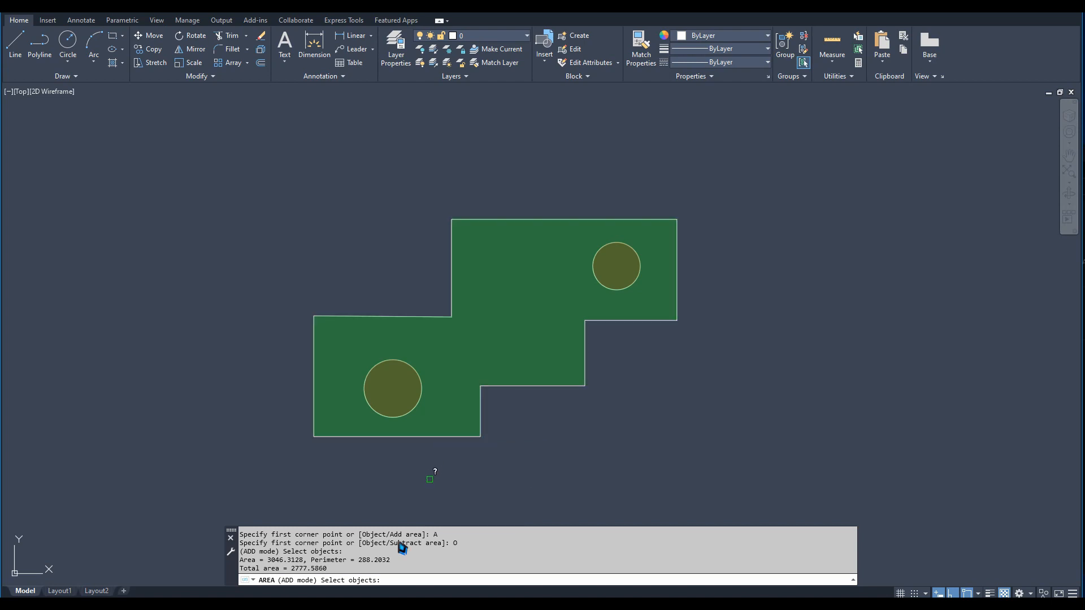
Compare the resulting total area with the hatch's listed area in the command history, and end the measurement
drag(293, 574, 322, 576)
scroll(332, 579, up, 5)
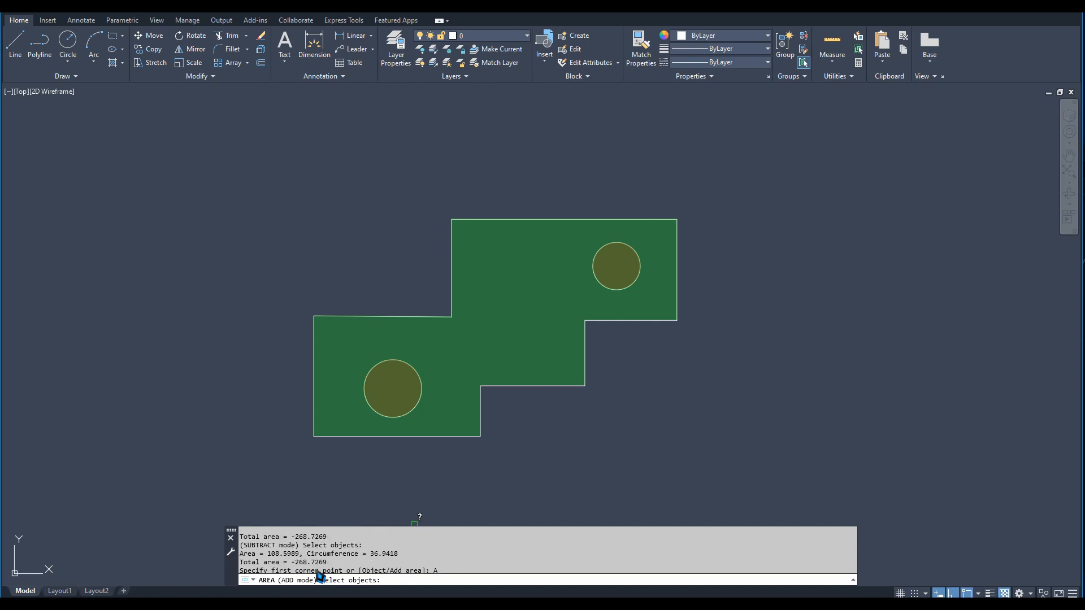
scroll(319, 575, up, 4)
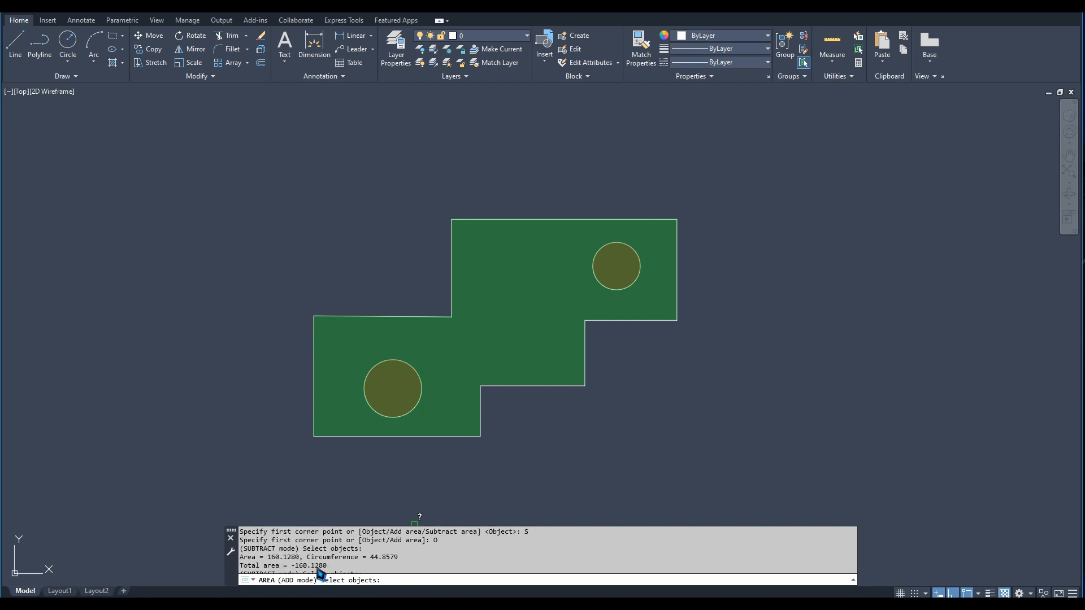
scroll(321, 574, down, 8)
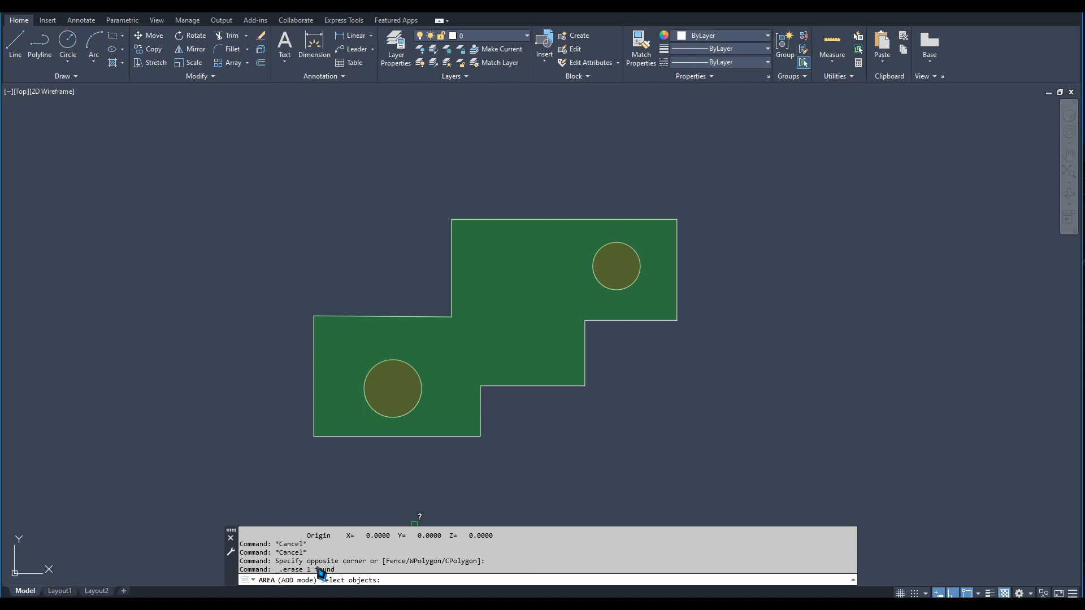
scroll(322, 573, up, 1)
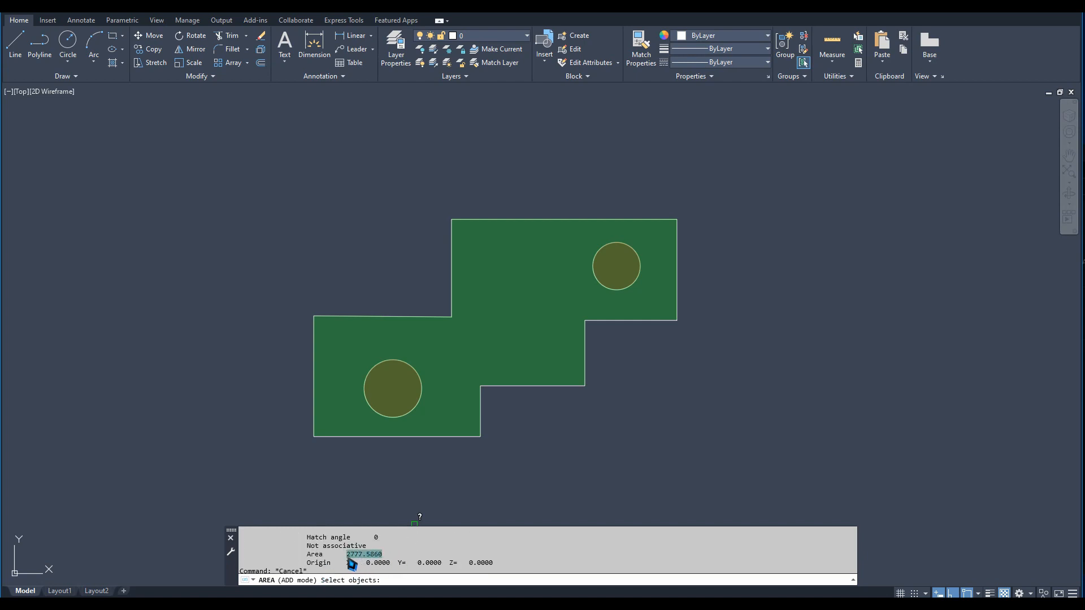
key(Escape)
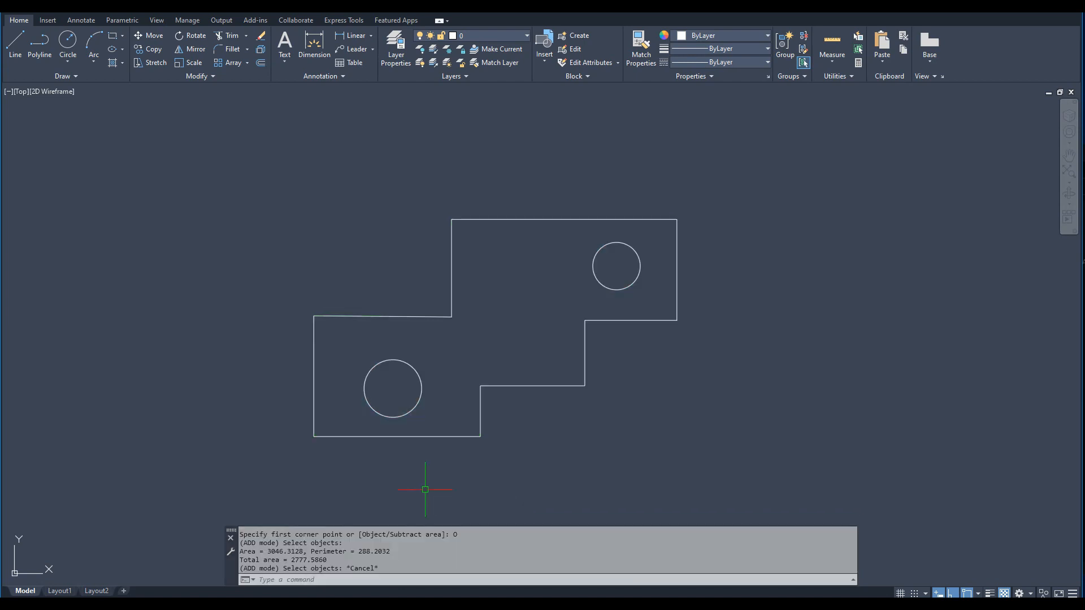
Examine the site plan, covering the triangulated plot, its dimensions, the existing residence and the adjoining lane and road
scroll(479, 354, down, 2)
middle_drag(482, 359, 563, 358)
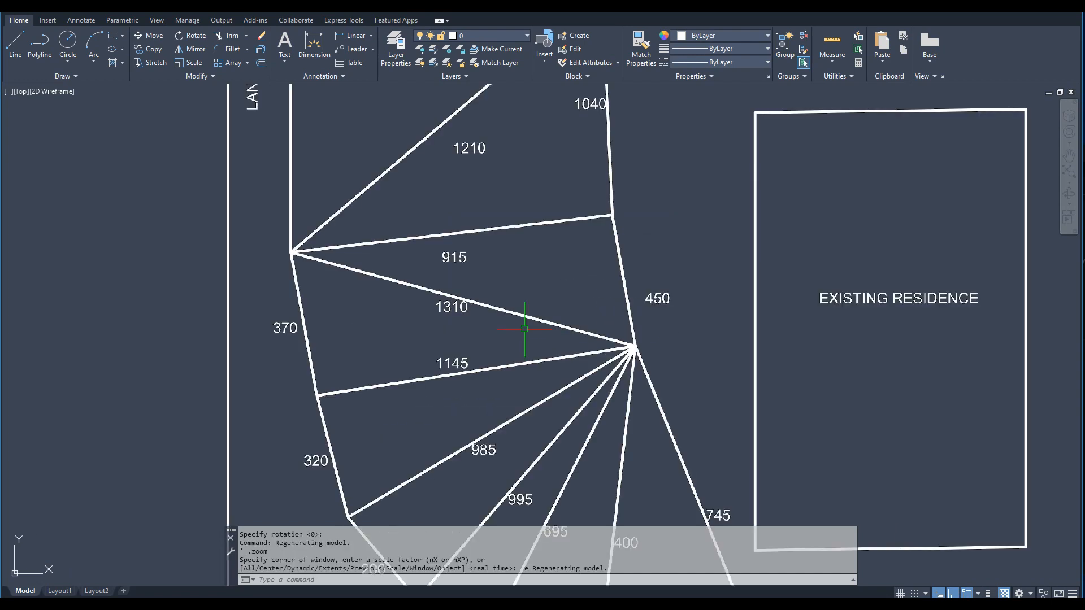
scroll(520, 305, up, 5)
middle_drag(547, 292, 477, 425)
scroll(501, 384, down, 4)
middle_drag(501, 382, 501, 240)
middle_drag(500, 361, 493, 238)
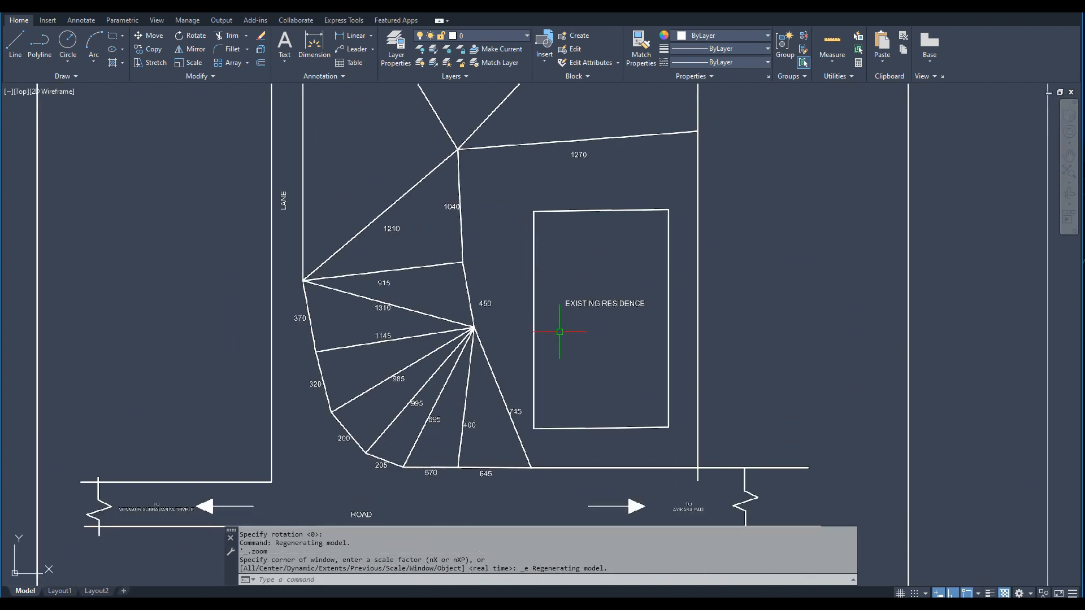
middle_drag(559, 332, 557, 452)
scroll(557, 453, down, 2)
middle_drag(509, 307, 500, 344)
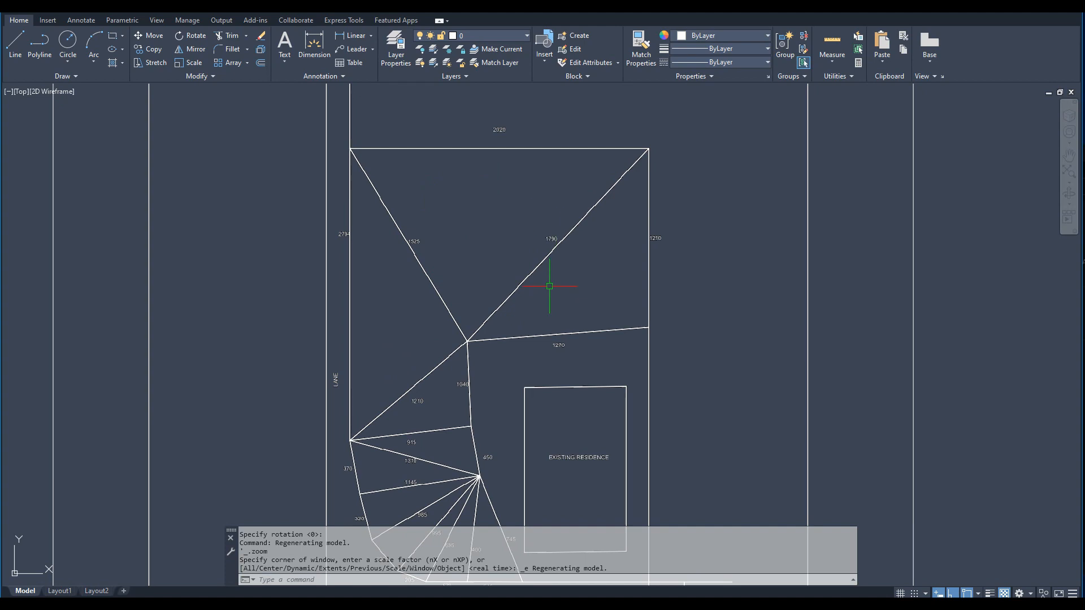
middle_drag(550, 286, 537, 236)
Start an AREA measurement of the plot, picking corners clockwise from its upper-left corner to the lower end of the 1040 side
text(Aa)
key(Return)
middle_drag(460, 180, 435, 237)
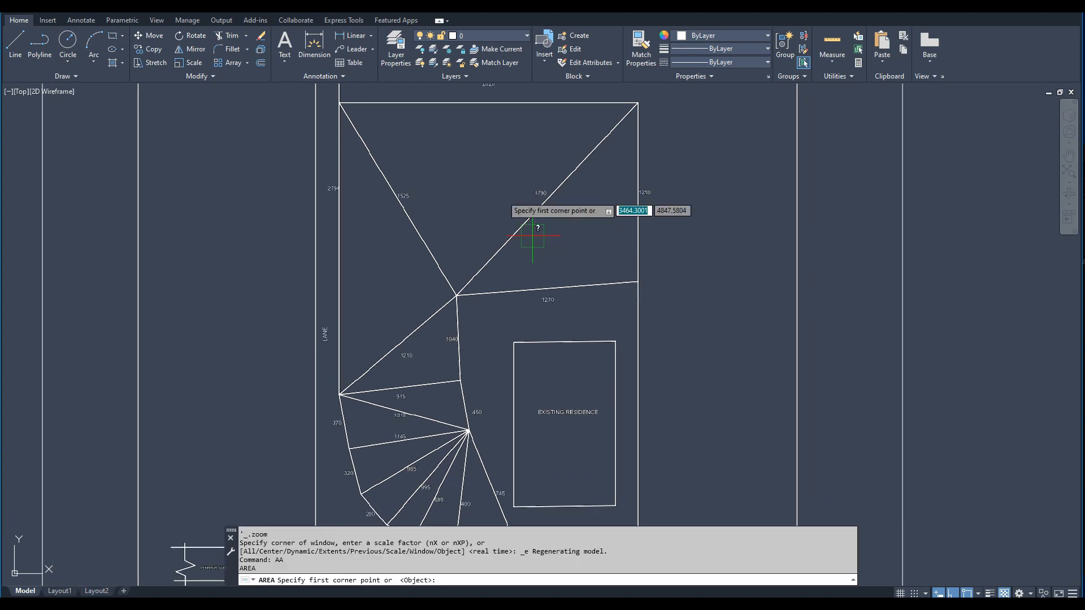
click(314, 160)
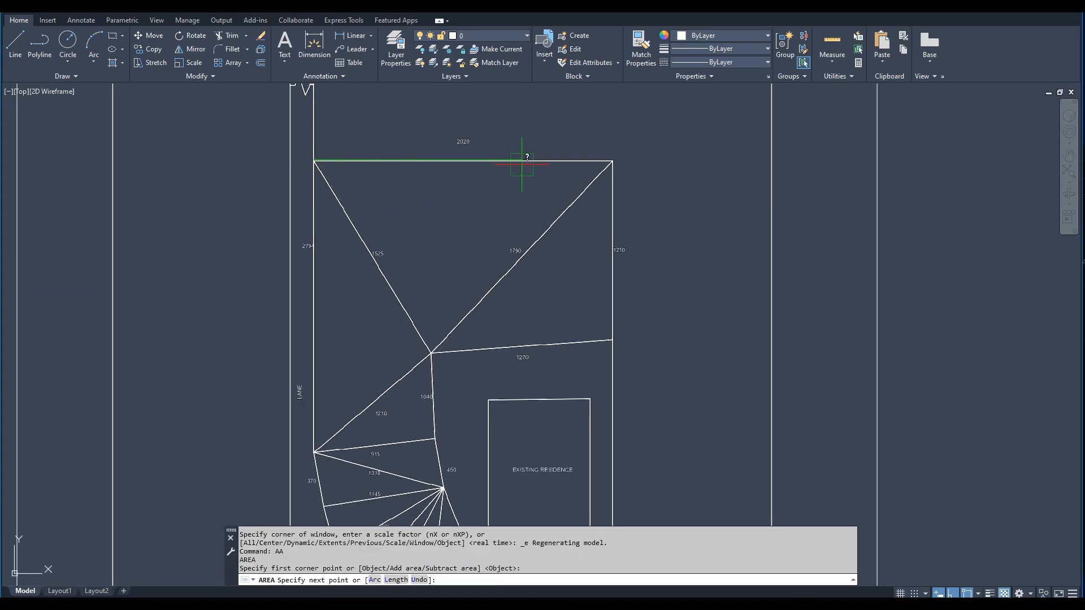
click(613, 161)
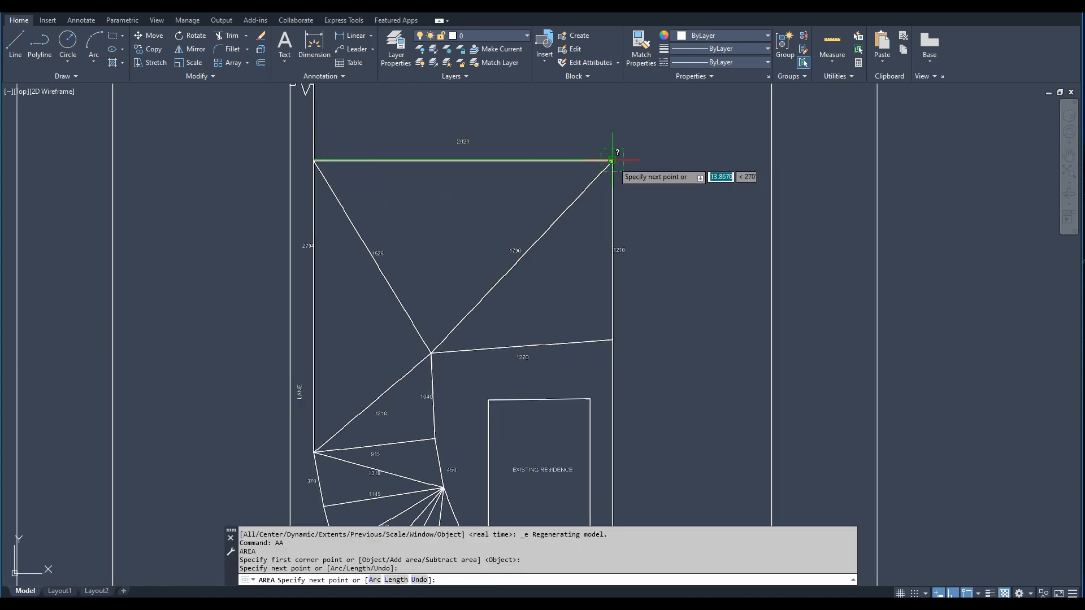
click(613, 339)
click(431, 353)
click(435, 438)
Continue the area boundary along the 450 side, turn Ortho off, and follow the 745 and 645 sides to the road edge
middle_drag(461, 470, 449, 354)
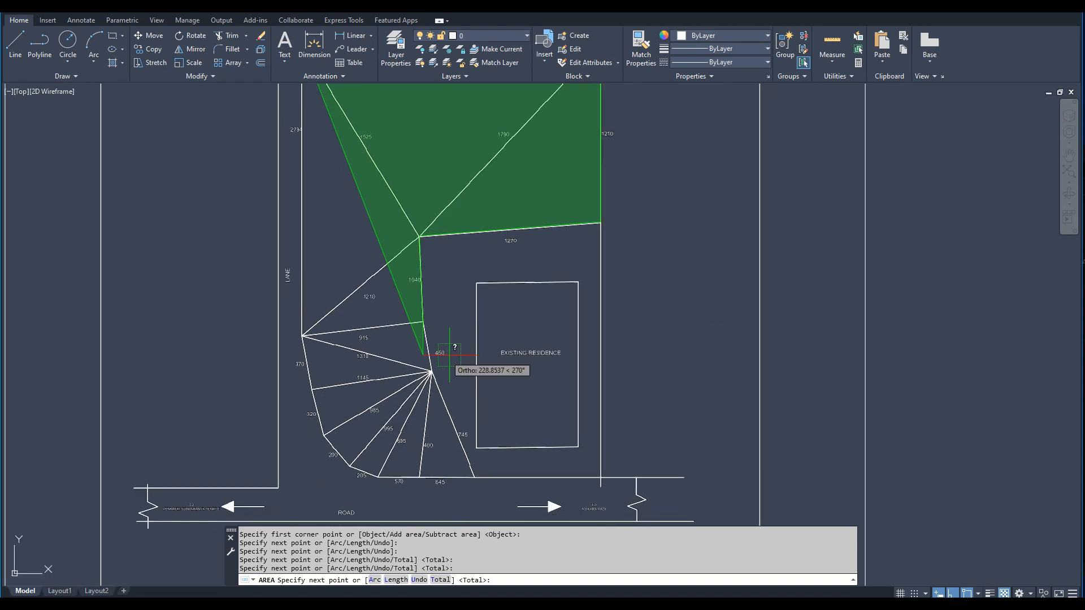
scroll(450, 355, up, 2)
click(425, 378)
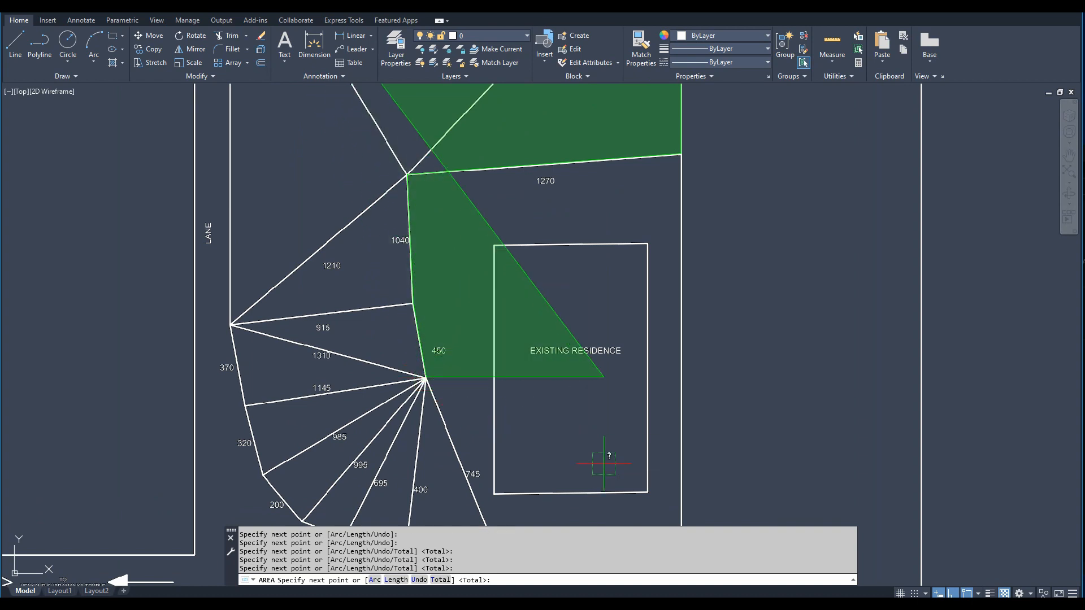
click(953, 593)
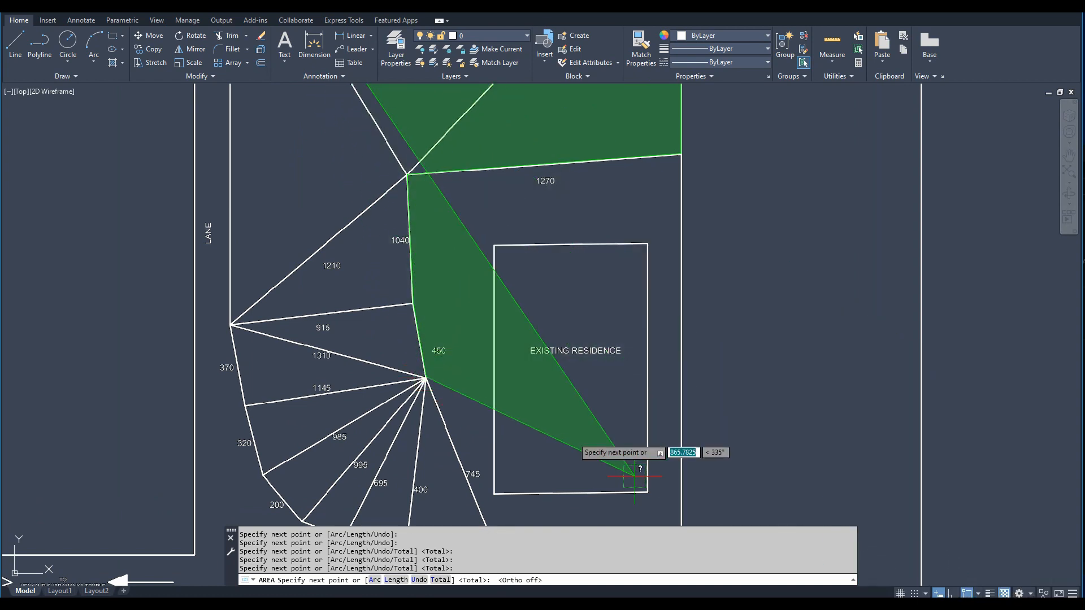
middle_drag(452, 362, 400, 170)
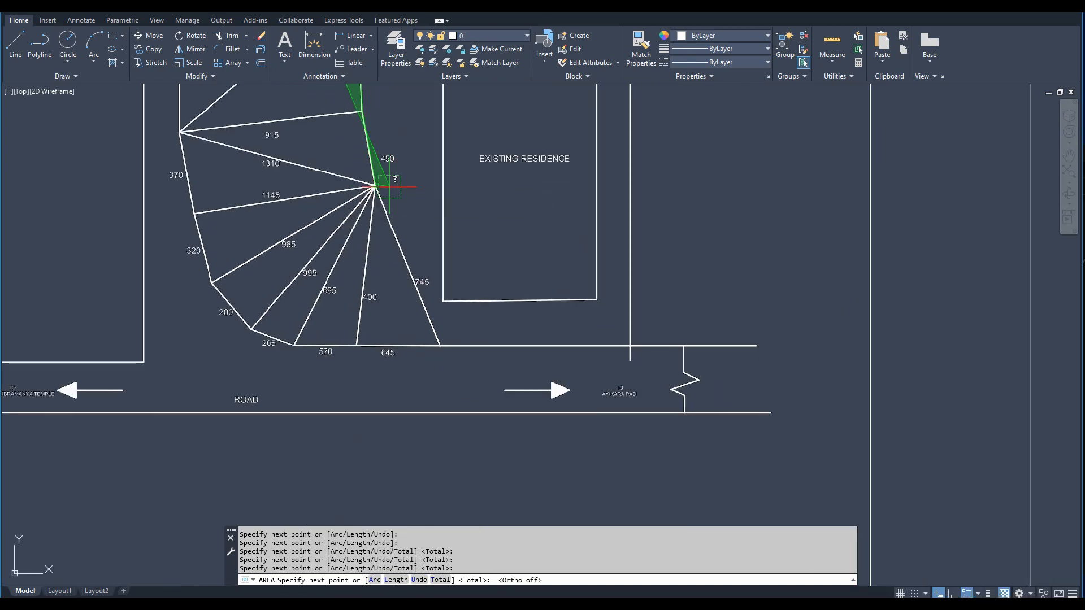
click(440, 343)
click(319, 342)
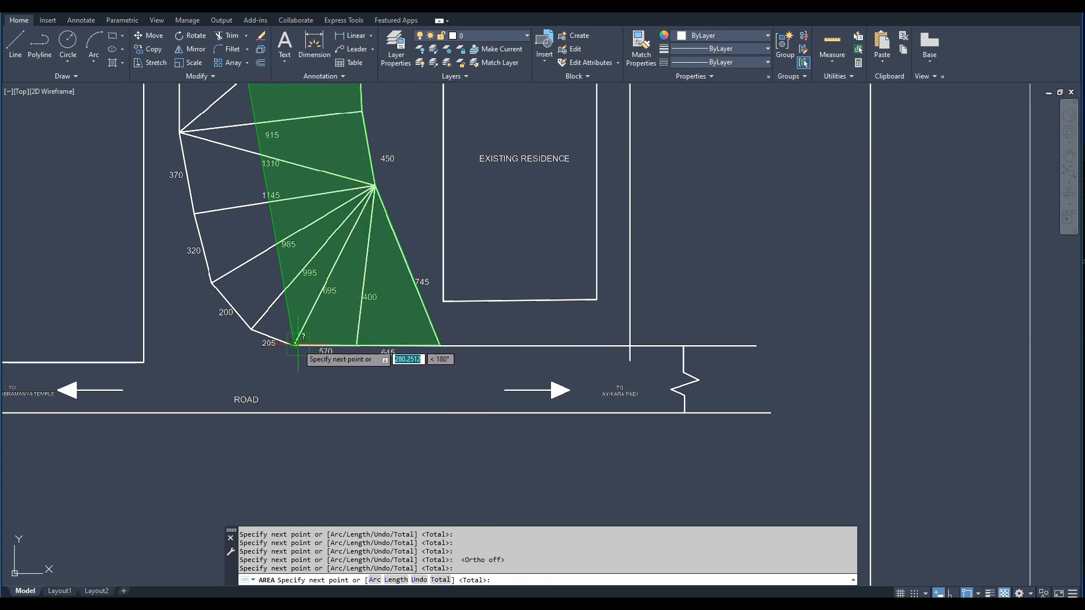
Pick the remaining plot corners along the curved road and lane edge up to the 370 side, and total the area
click(294, 344)
click(250, 329)
click(211, 282)
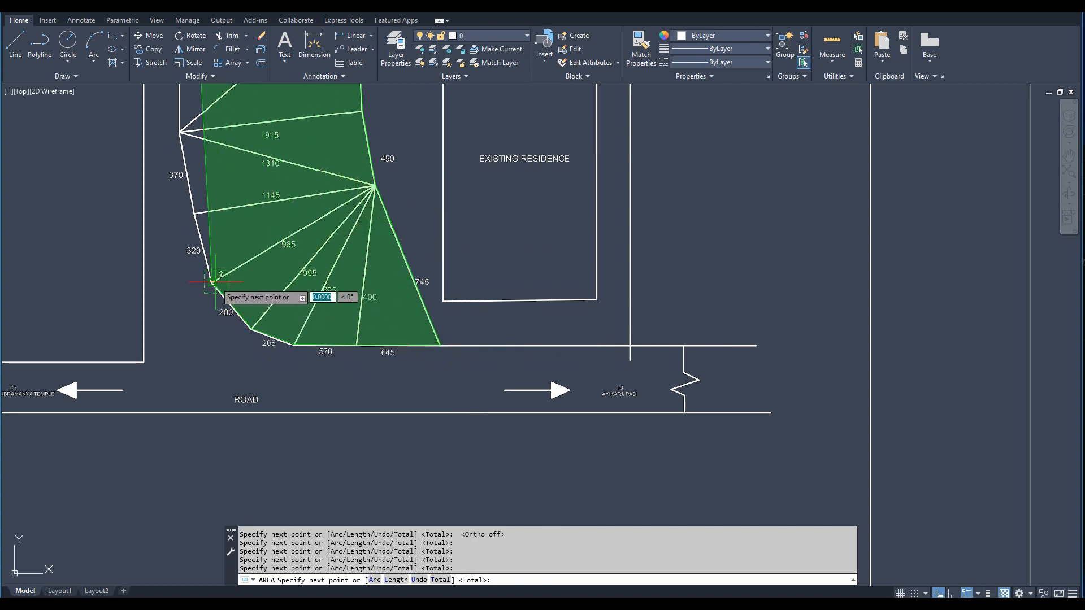
click(194, 214)
middle_drag(235, 188, 424, 394)
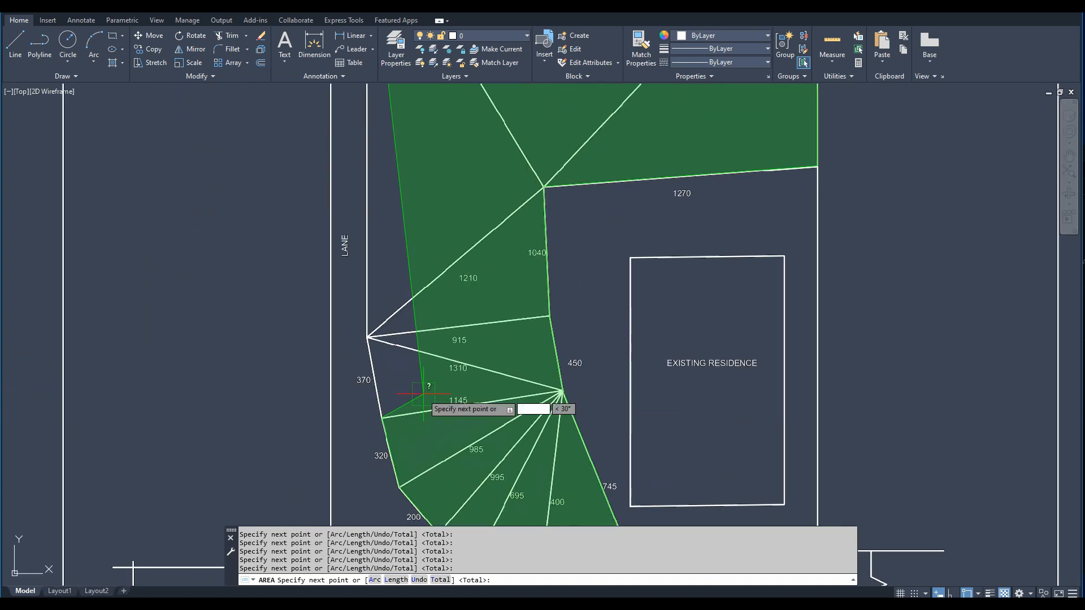
click(367, 337)
middle_drag(351, 238, 348, 408)
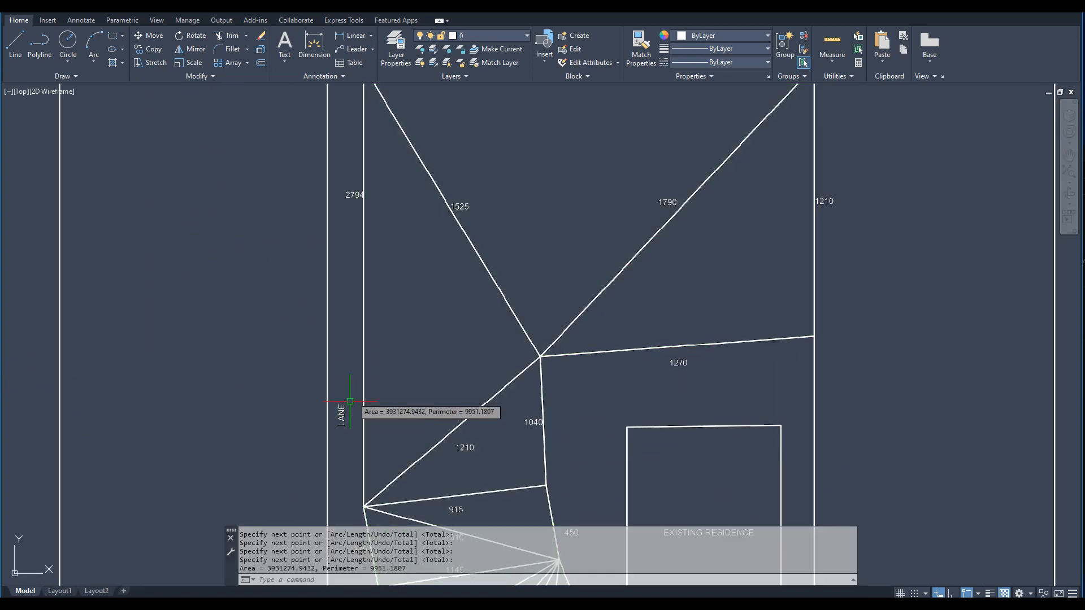
key(Return)
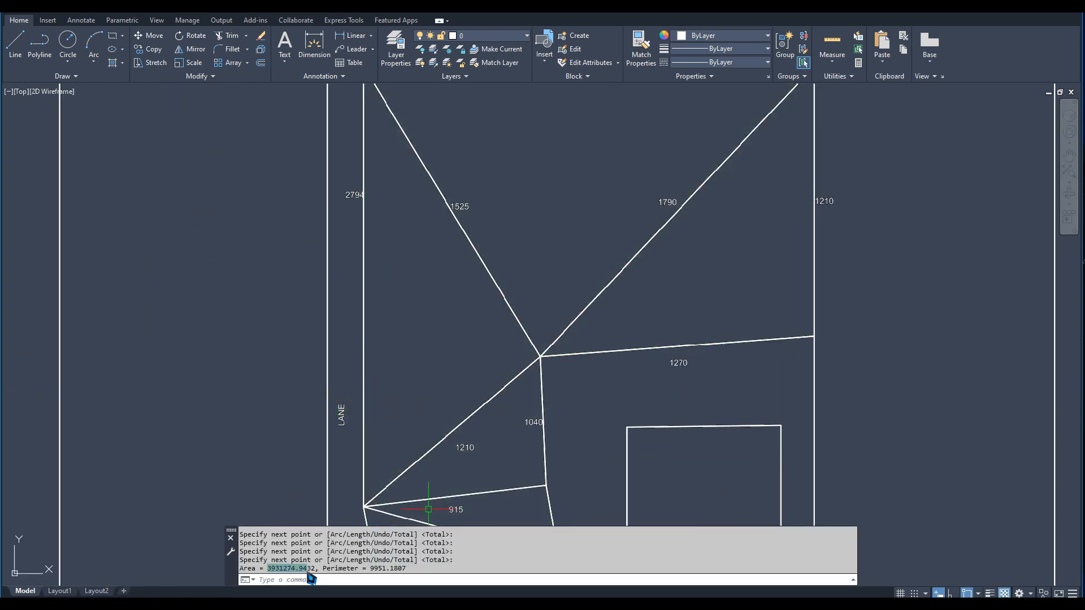